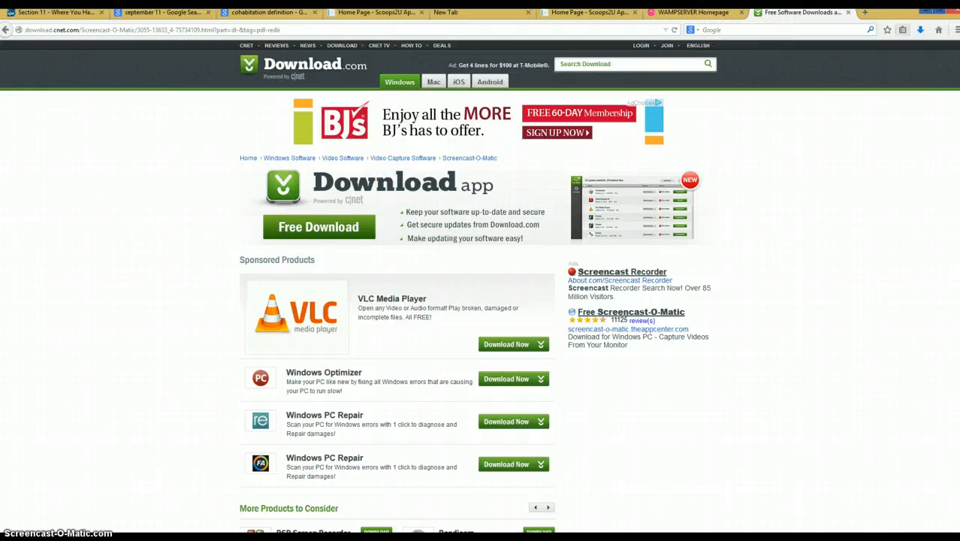
- Search Windows for WampServer64 and start it
{"action": "mouse_move", "coordinate": [958, 196]}
{"action": "left_click", "coordinate": [948, 105]}
{"action": "type", "text": "wampServer64"}
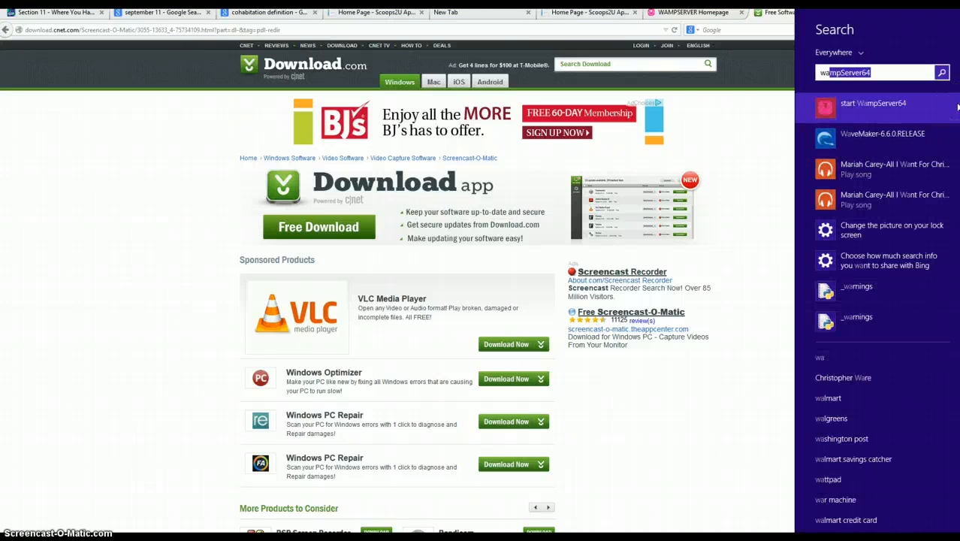
{"action": "key", "text": "Return"}
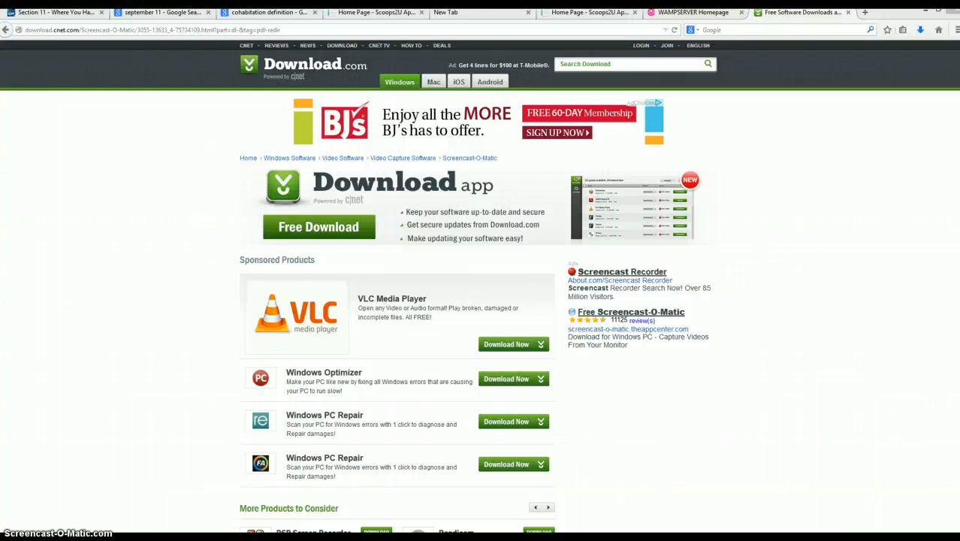
- Open WampServer's Localhost page in the browser and check the address it uses
{"action": "left_click", "coordinate": [867, 539]}
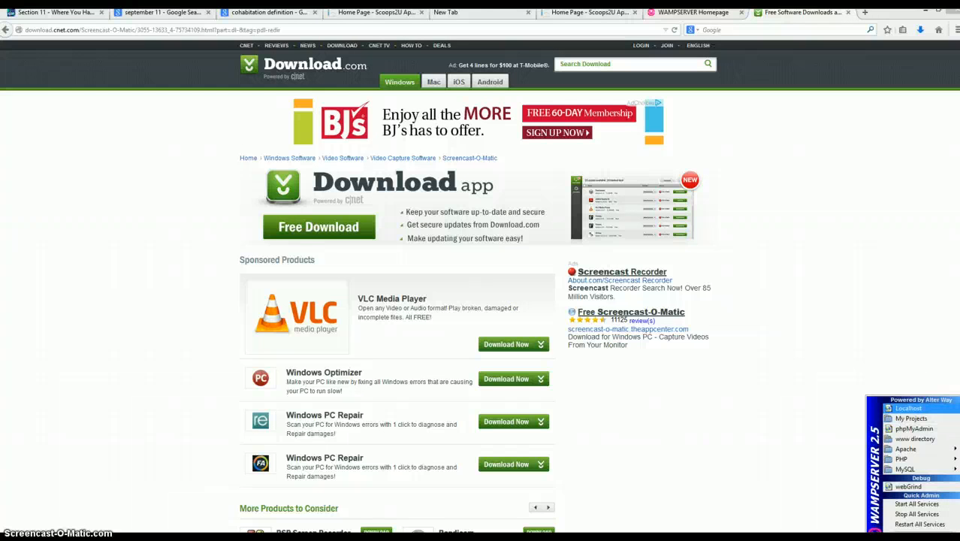
{"action": "left_click", "coordinate": [917, 409]}
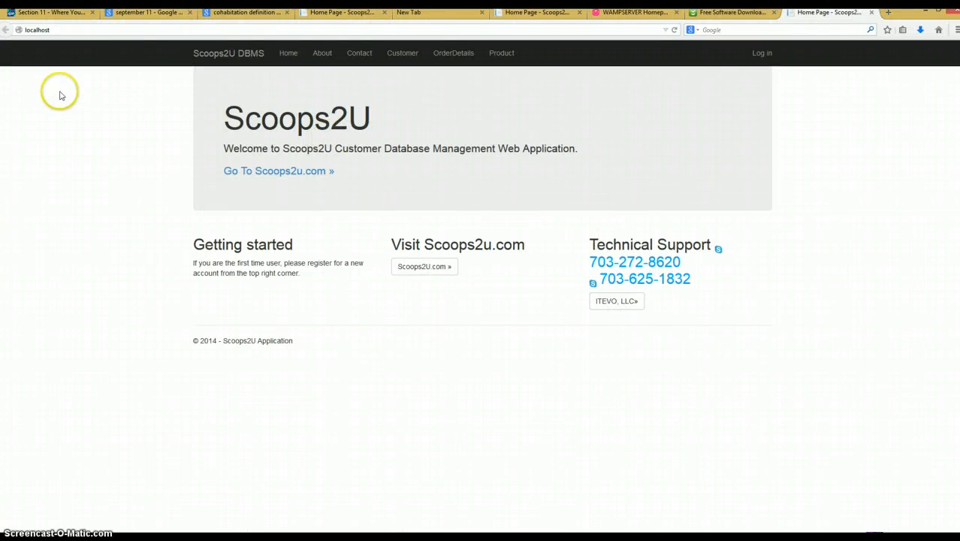
{"action": "left_click", "coordinate": [69, 31]}
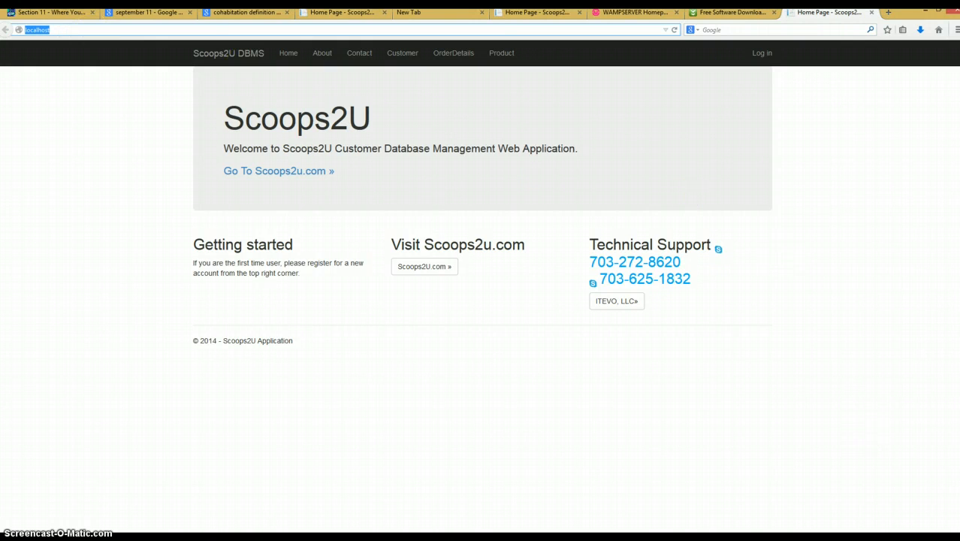
- Run WampServer's port 80 test for the Apache service and close the result window
{"action": "left_click", "coordinate": [865, 537]}
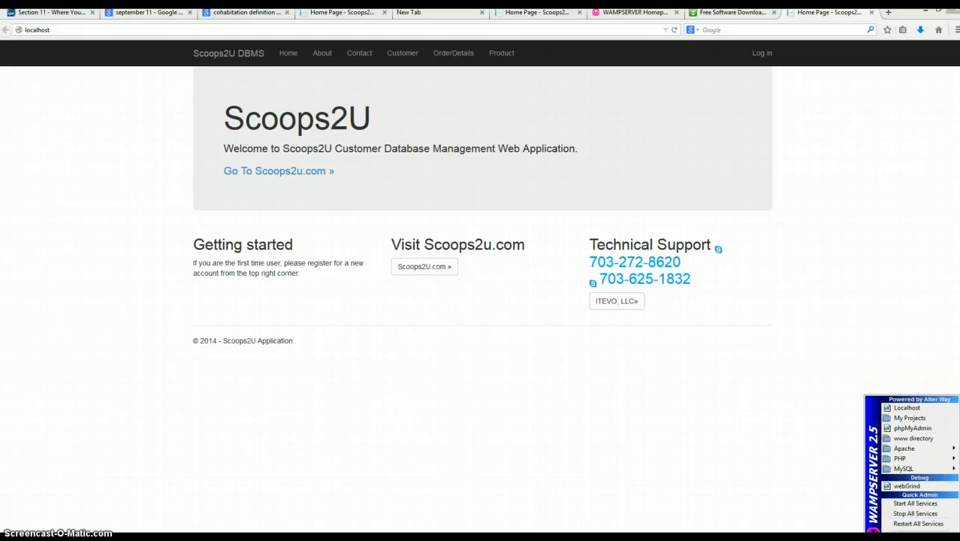
{"action": "mouse_move", "coordinate": [905, 448]}
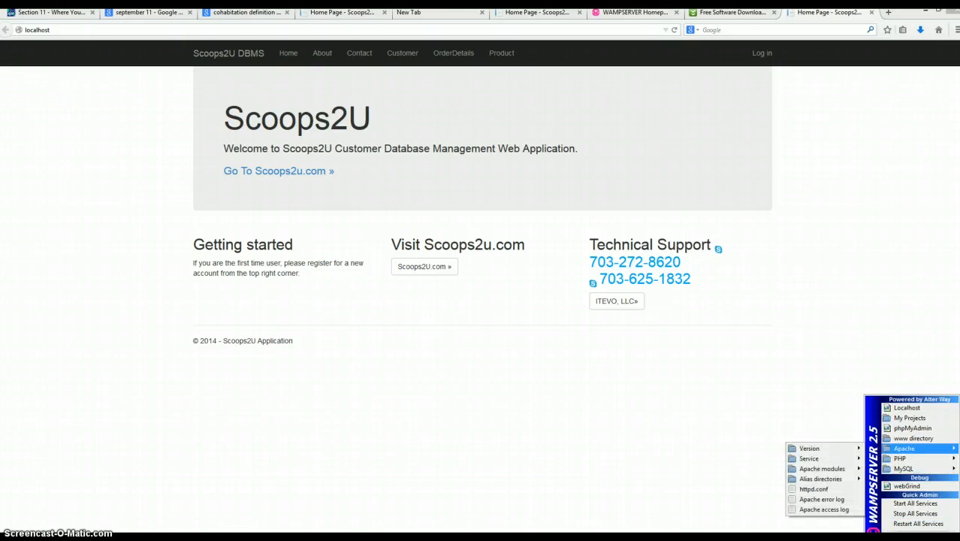
{"action": "mouse_move", "coordinate": [822, 469]}
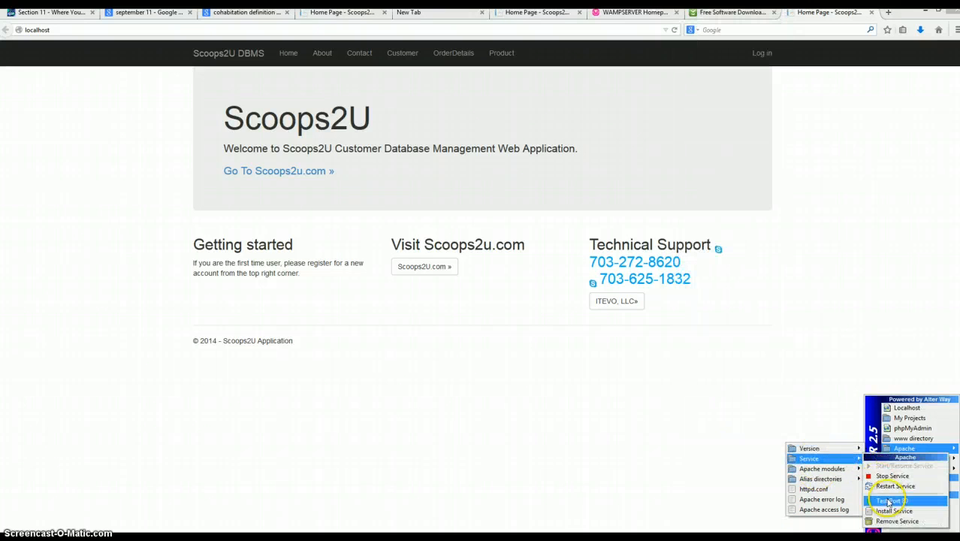
{"action": "left_click", "coordinate": [889, 501]}
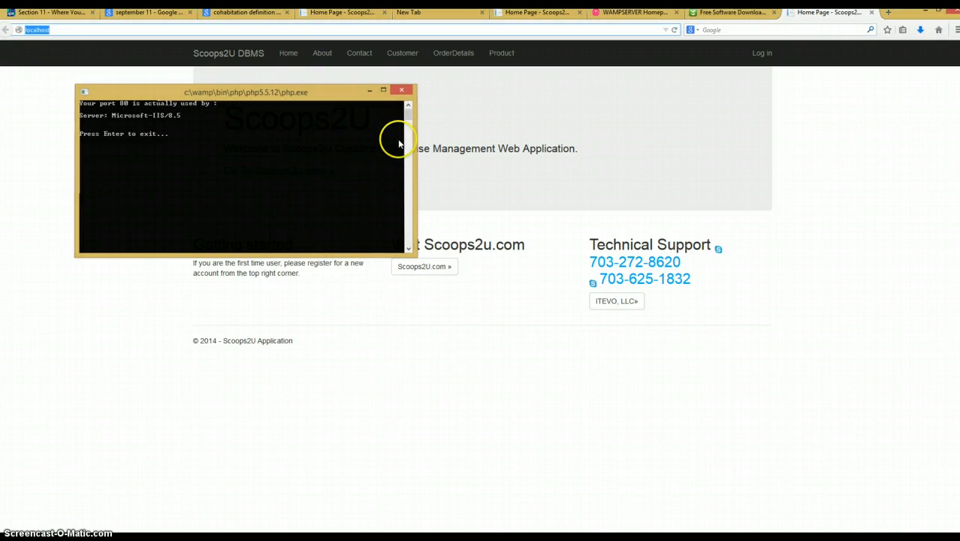
{"action": "key", "text": "Return"}
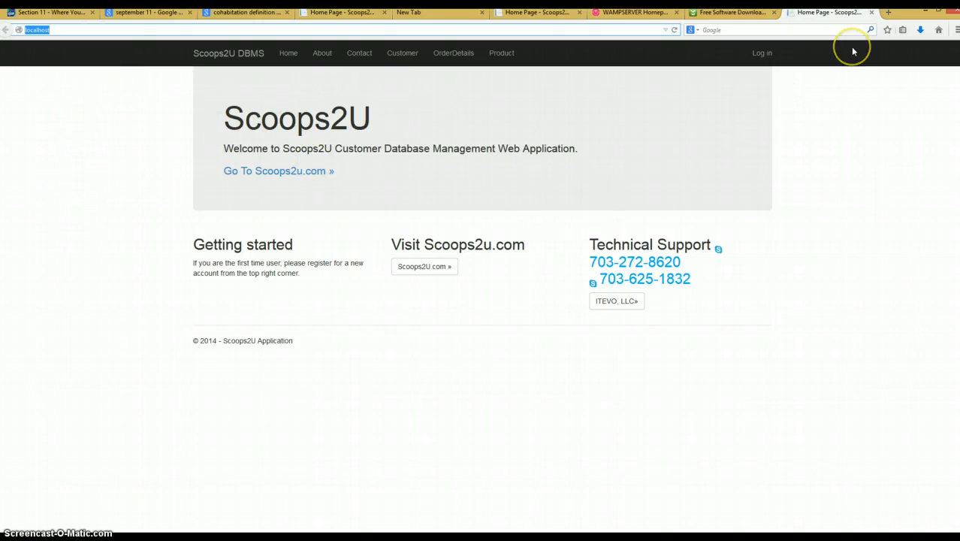
{"action": "key", "text": "alt+Tab"}
{"action": "key", "text": "alt+Tab"}
{"action": "mouse_move", "coordinate": [959, 1]}
{"action": "left_click", "coordinate": [735, 12]}
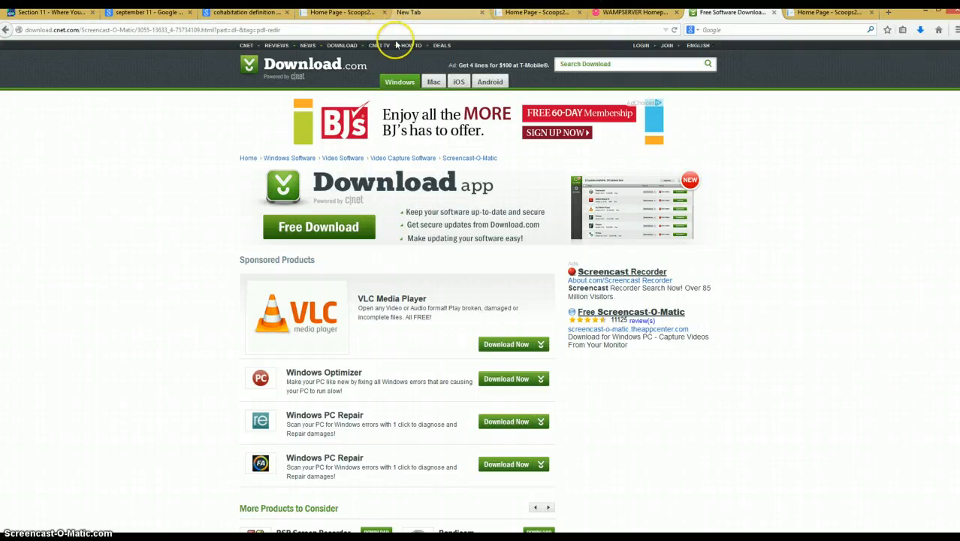
- Switch to Notepad, start a new document reading "change httpd.conf", and bring up httpd.conf in Notepad++ beside it
{"action": "left_click", "coordinate": [376, 540]}
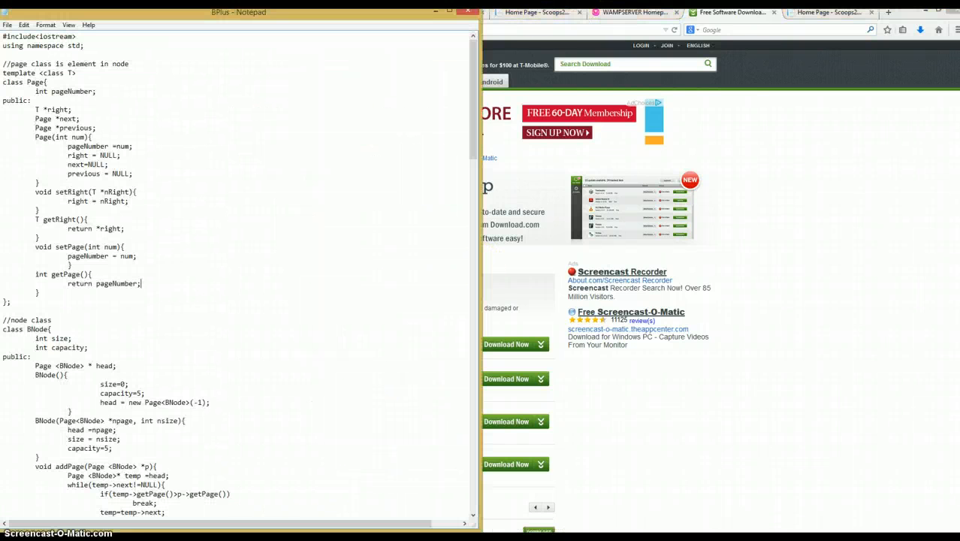
{"action": "left_click", "coordinate": [7, 24]}
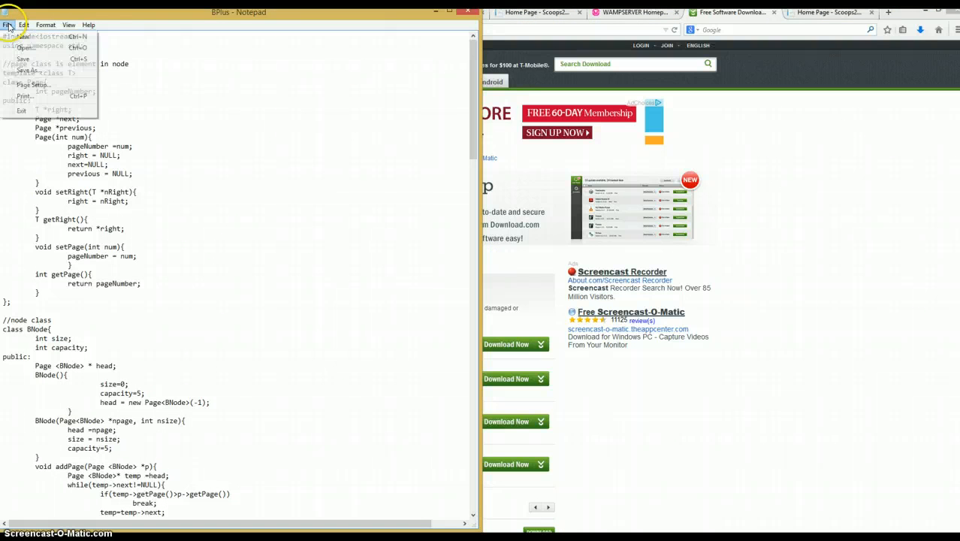
{"action": "left_click", "coordinate": [22, 36]}
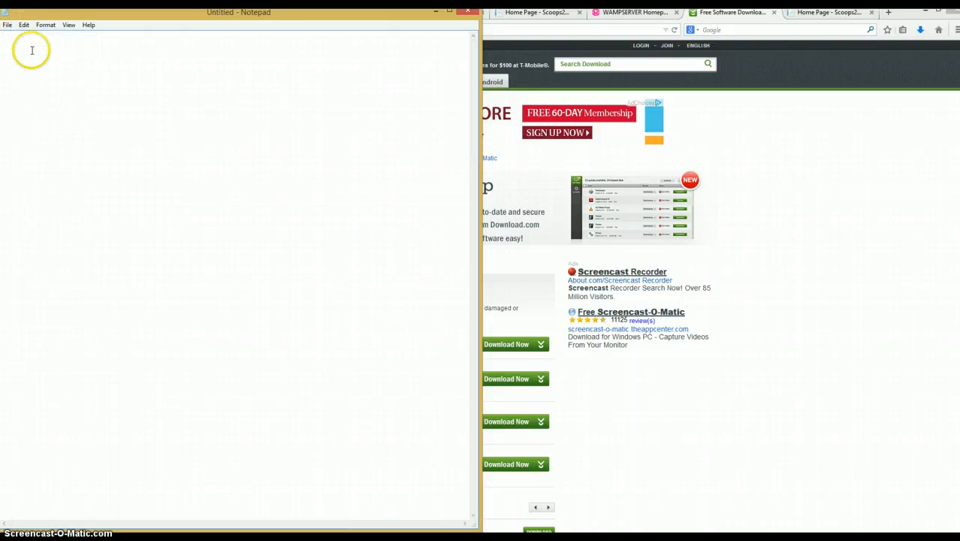
{"action": "type", "text": "change http."}
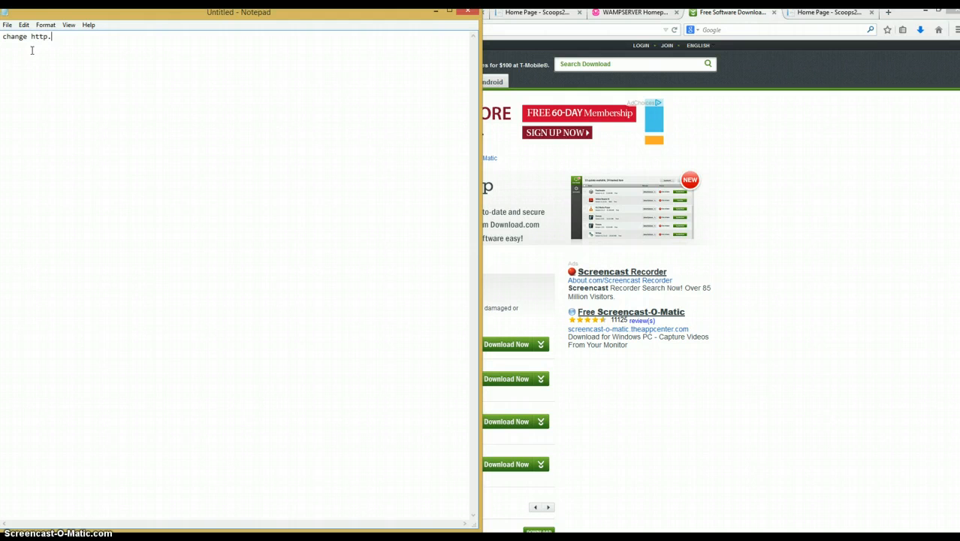
{"action": "left_click", "coordinate": [432, 538]}
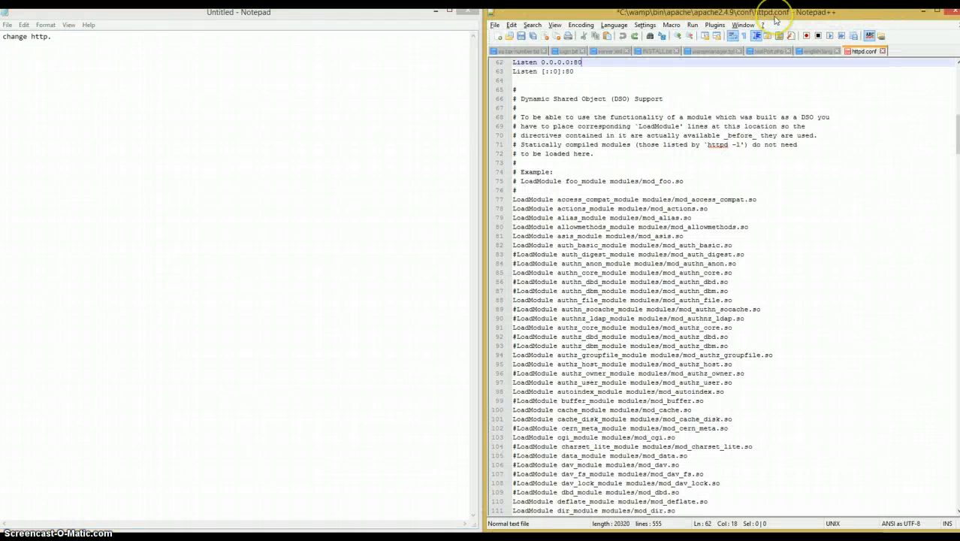
{"action": "left_click", "coordinate": [113, 44]}
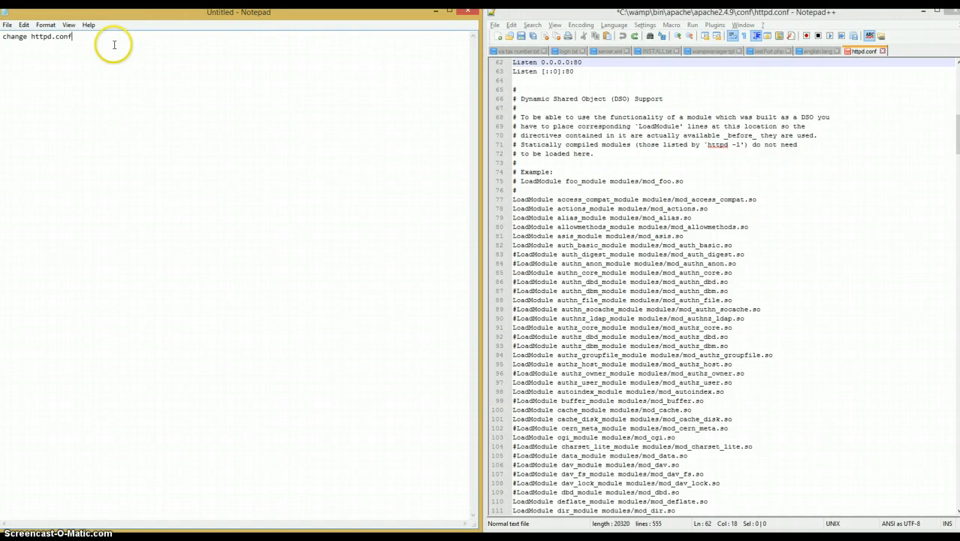
{"action": "key", "text": "Return"}
- Extend the note's first line to read "change port 80 to 81 on httpd.conf"
{"action": "left_click", "coordinate": [31, 36]}
{"action": "type", "text": "port "}
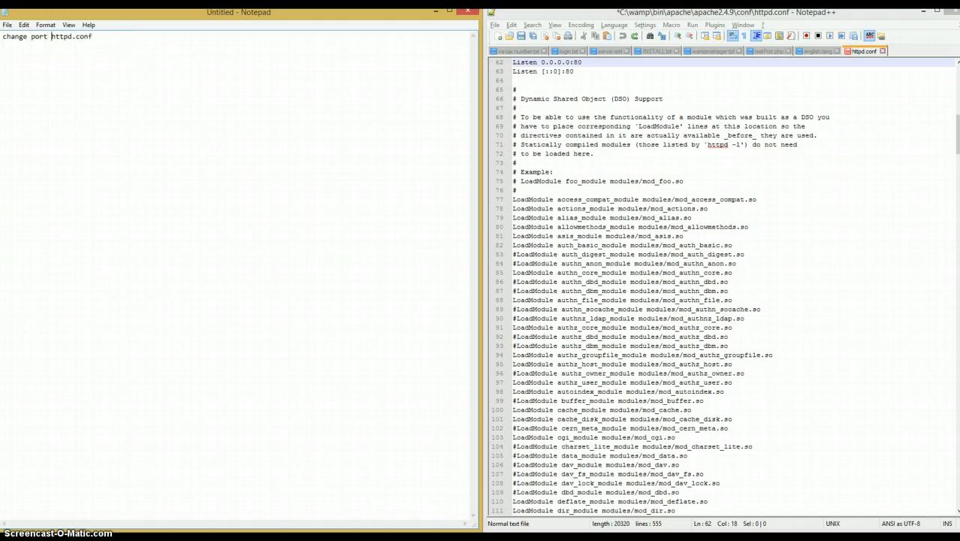
{"action": "type", "text": "80 to 81 on"}
- Find 80 in httpd.conf and change the ServerName entry to localhost:81
{"action": "left_click", "coordinate": [767, 209]}
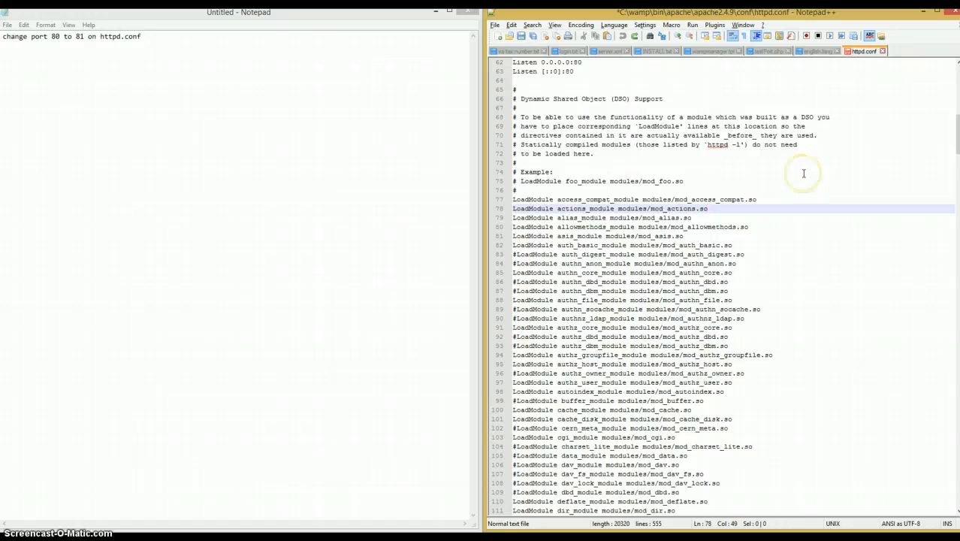
{"action": "key", "text": "ctrl+f"}
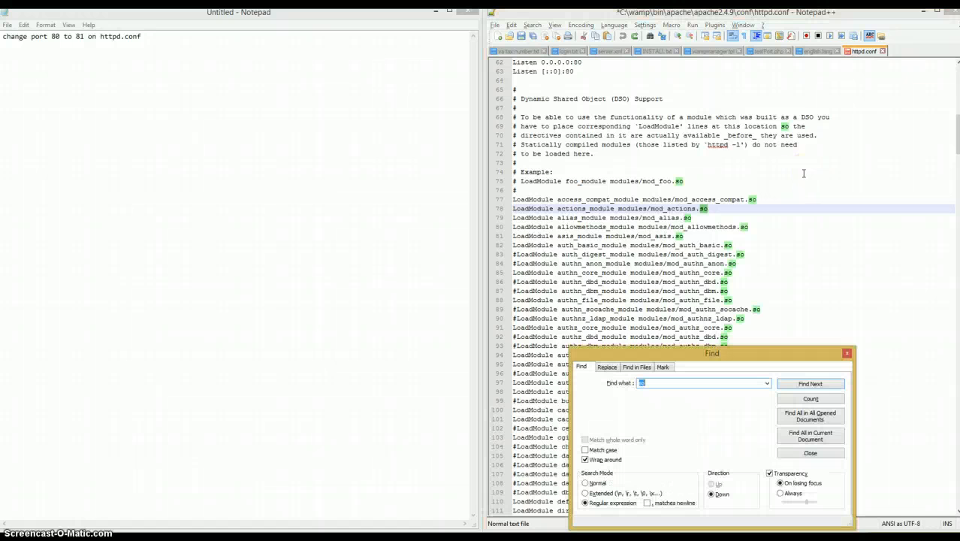
{"action": "type", "text": "80"}
{"action": "key", "text": "Return"}
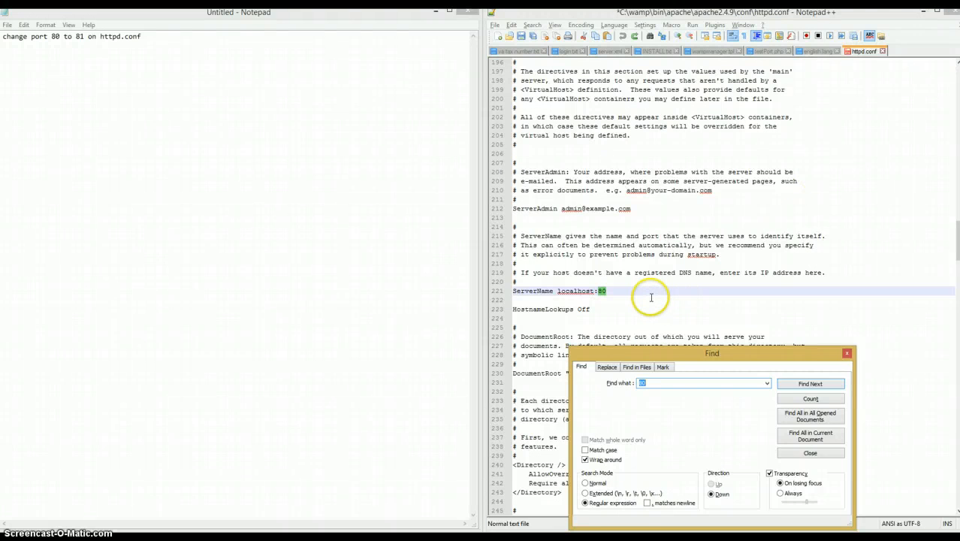
{"action": "left_click", "coordinate": [618, 296]}
{"action": "left_click", "coordinate": [614, 291]}
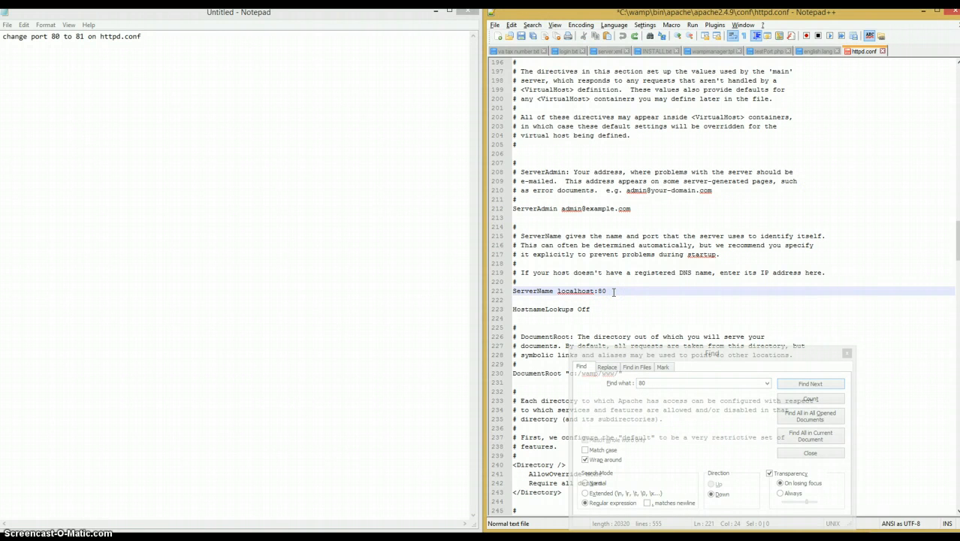
- Copy the ServerName localhost:81 line from httpd.conf into the note
{"action": "left_click_drag", "start_coordinate": [614, 291], "coordinate": [513, 291]}
{"action": "key", "text": "ctrl+c"}
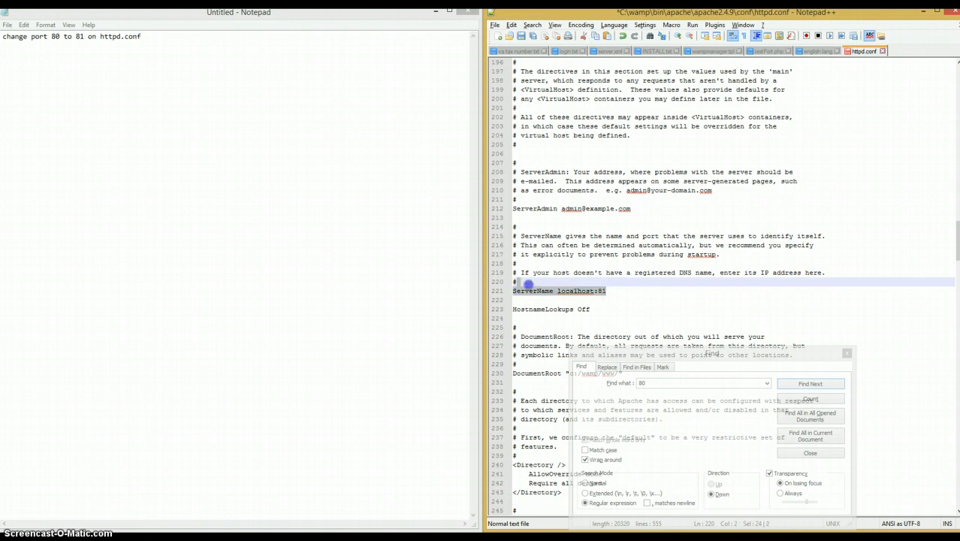
{"action": "left_click", "coordinate": [247, 193]}
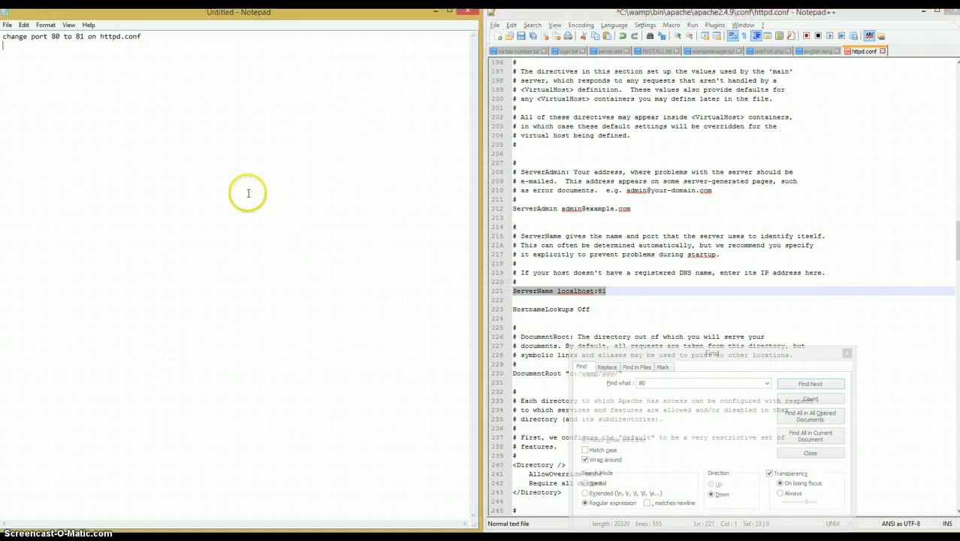
{"action": "key", "text": "ctrl+v"}
- Find the next 80 in httpd.conf and replace the note's ServerName line with the two Listen lines, each on its own line
{"action": "left_click", "coordinate": [821, 382]}
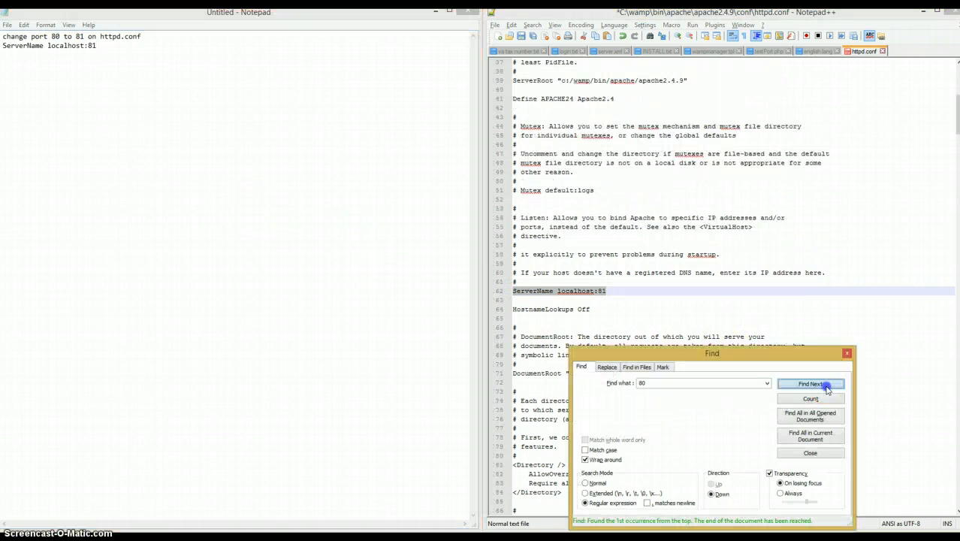
{"action": "left_click", "coordinate": [594, 305]}
{"action": "left_click_drag", "start_coordinate": [594, 301], "coordinate": [508, 291]}
{"action": "left_click", "coordinate": [242, 233]}
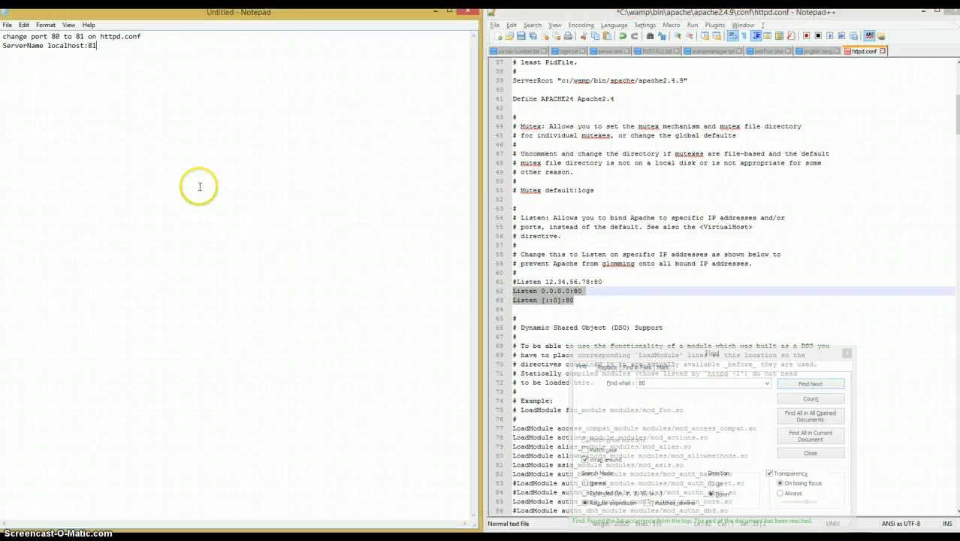
{"action": "type", "text": "Listen 0.0.0.0:80Listen [::0]:80"}
{"action": "left_click", "coordinate": [200, 186]}
{"action": "key", "text": "ctrl+z"}
{"action": "key", "text": "Return"}
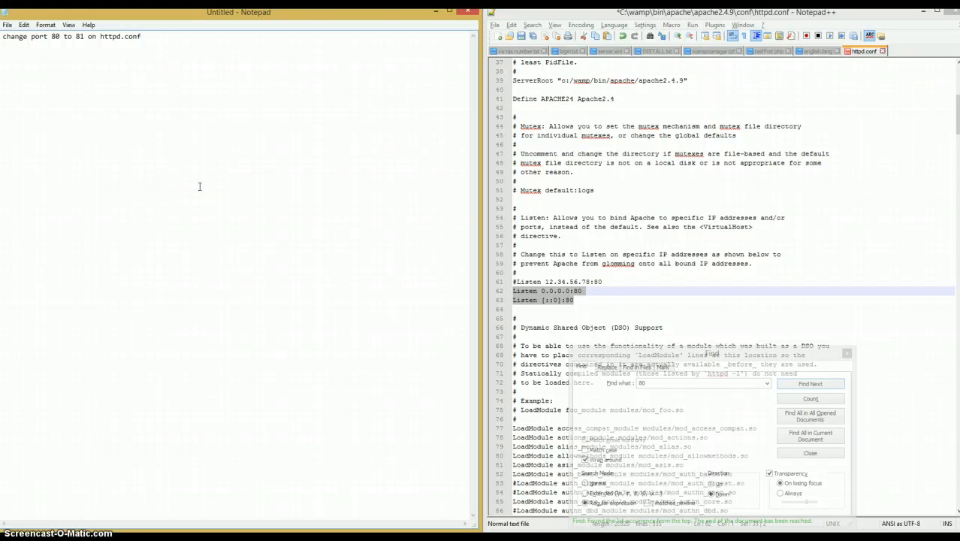
{"action": "type", "text": "Listen 0.0.0.0:80Listen [::0]:80"}
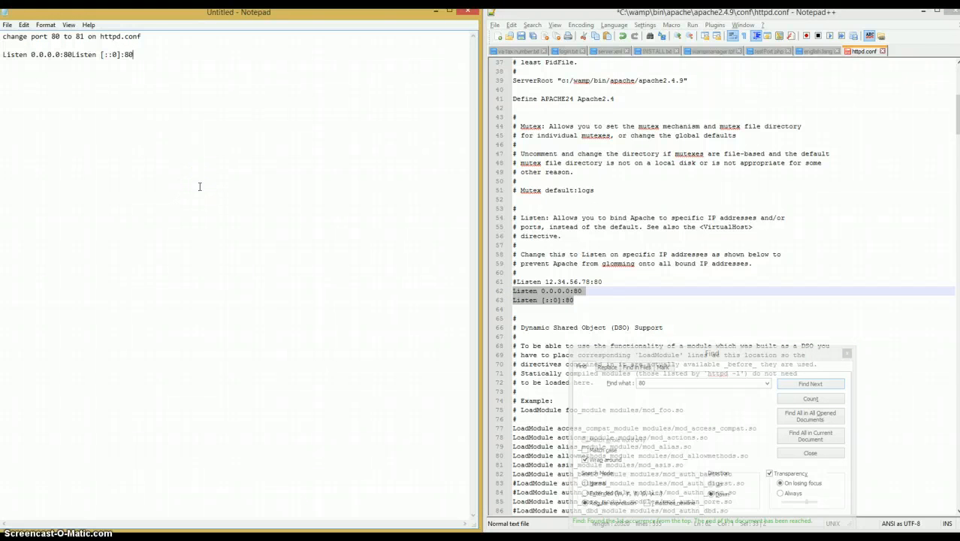
{"action": "left_click", "coordinate": [73, 54]}
{"action": "key", "text": "Return"}
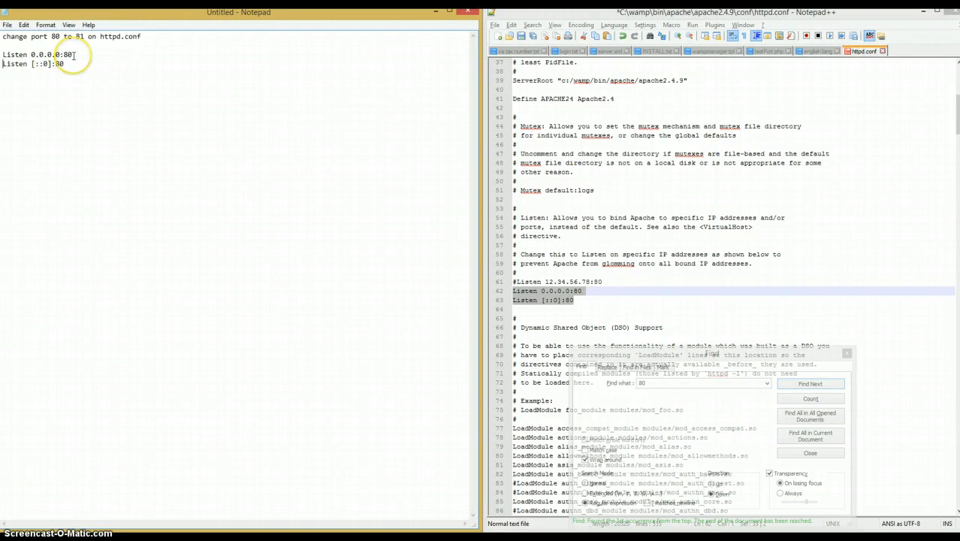
- Set the port to 81 in both the Listen 0.0.0.0 and Listen [::0] lines of httpd.conf
{"action": "triple_click", "coordinate": [582, 292]}
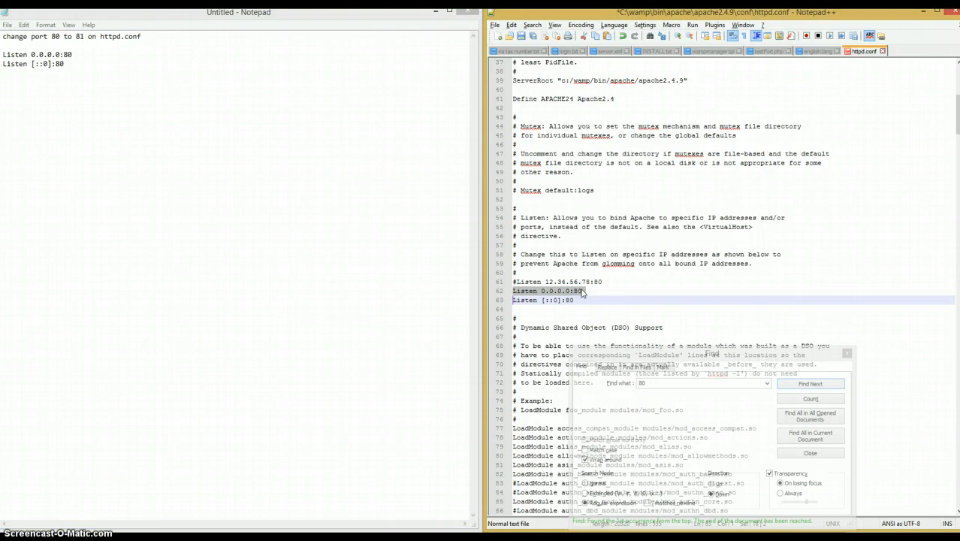
{"action": "key", "text": "Right"}
{"action": "left_click", "coordinate": [583, 291]}
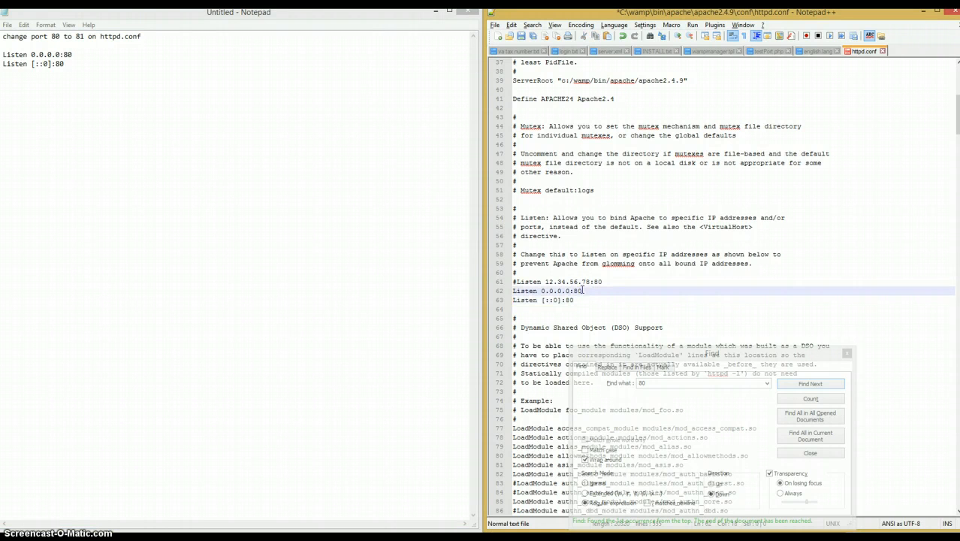
{"action": "key", "text": "Down"}
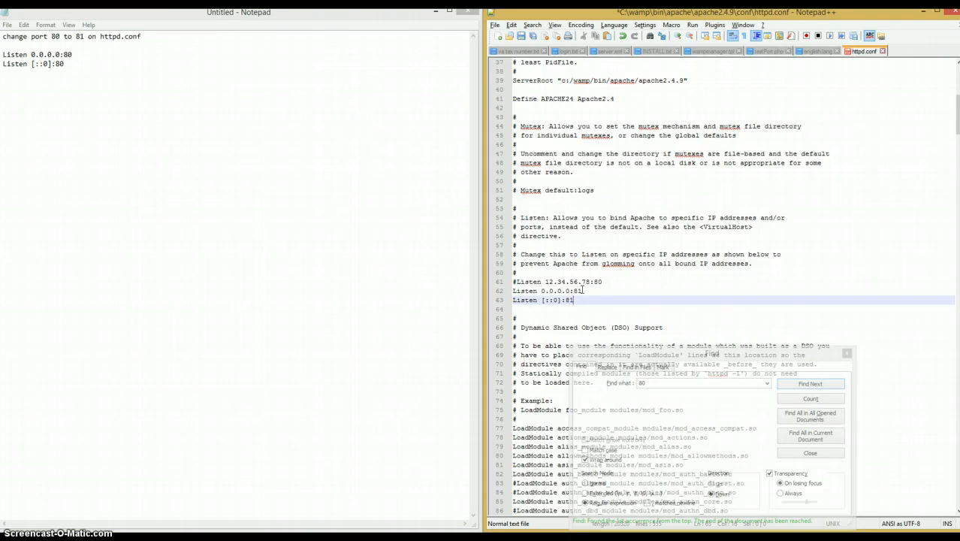
- Find 81 in httpd.conf, copy the ServerName localhost:81 line into the note's blank line, and edit its Listen lines to 0.0.0.0:801 and [::0]:81
{"action": "left_click", "coordinate": [699, 382]}
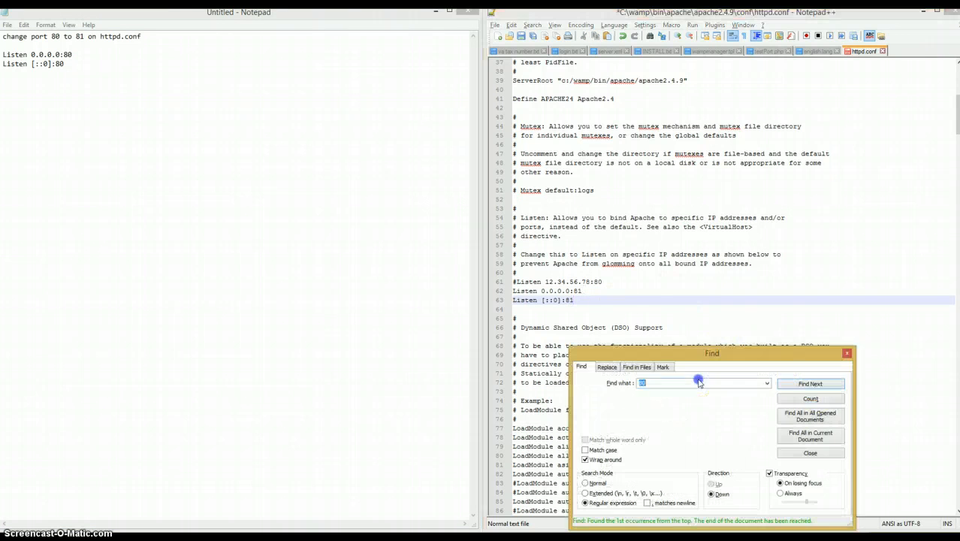
{"action": "left_click", "coordinate": [699, 381]}
{"action": "key", "text": "Return"}
{"action": "left_click", "coordinate": [638, 287]}
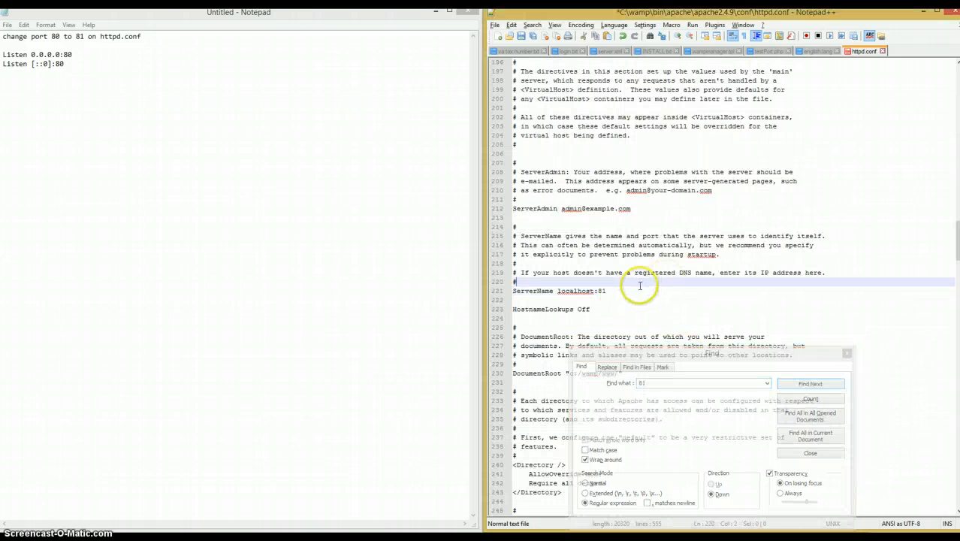
{"action": "left_click_drag", "start_coordinate": [635, 287], "coordinate": [510, 290]}
{"action": "key", "text": "ctrl+c"}
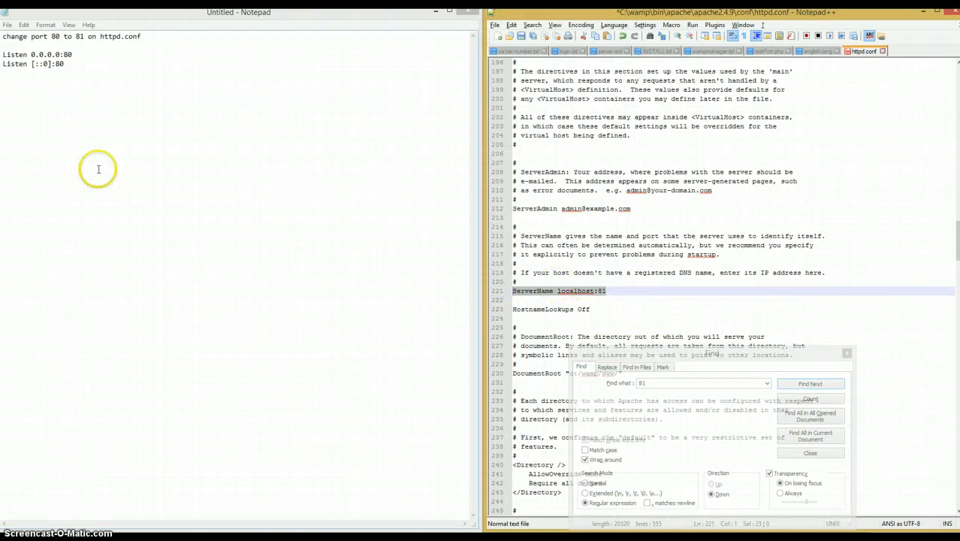
{"action": "left_click", "coordinate": [66, 46]}
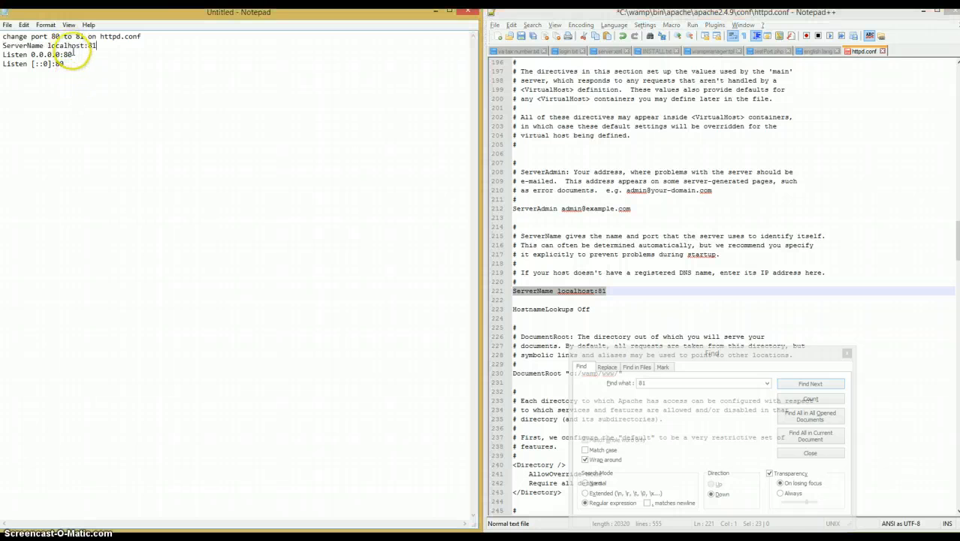
{"action": "key", "text": "ctrl+v"}
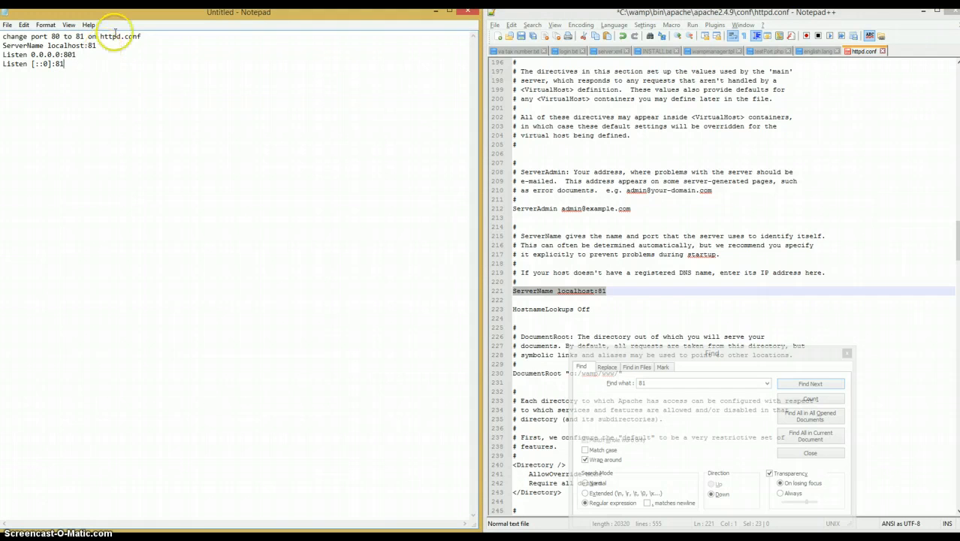
- Save httpd.conf and exit the running WampServer
{"action": "left_click", "coordinate": [929, 120]}
{"action": "key", "text": "ctrl+s"}
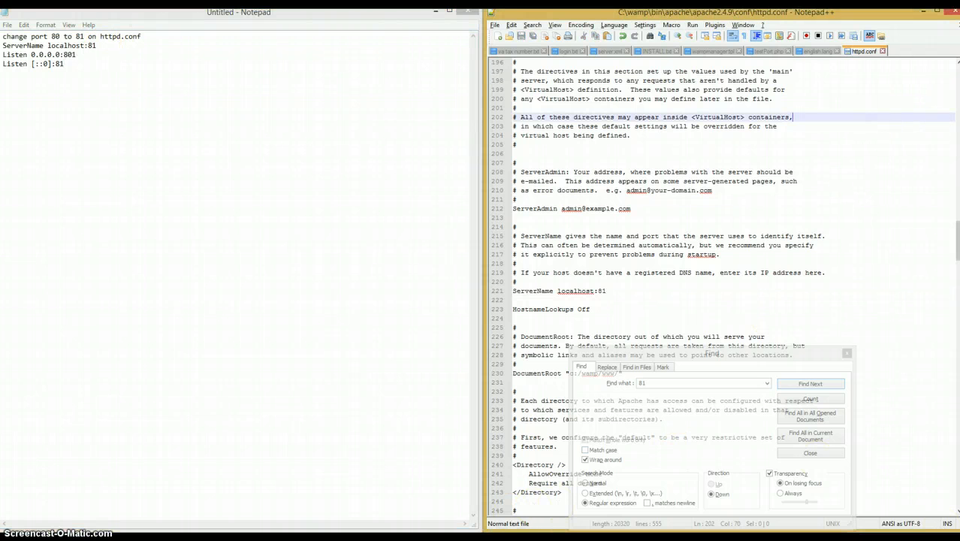
{"action": "left_click", "coordinate": [867, 539]}
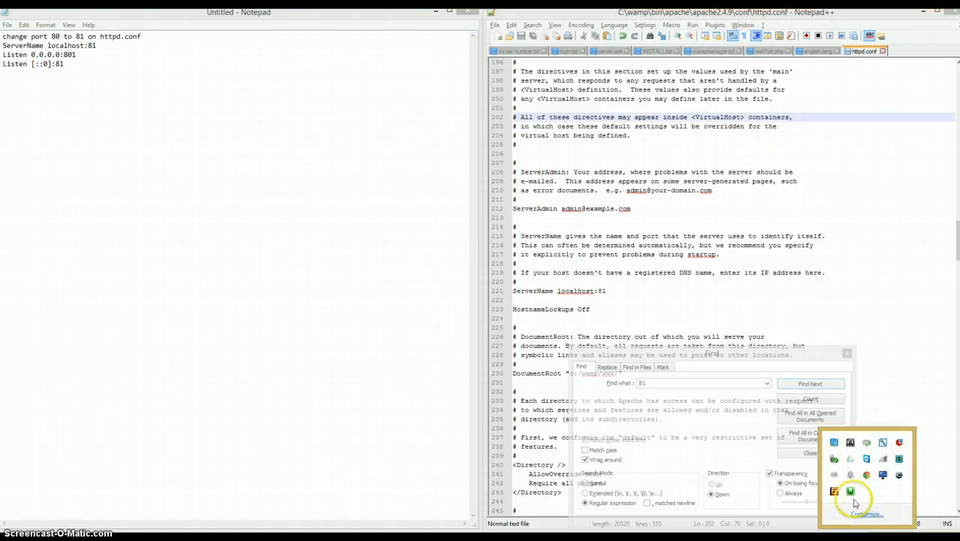
{"action": "right_click", "coordinate": [851, 493]}
{"action": "left_click", "coordinate": [859, 486]}
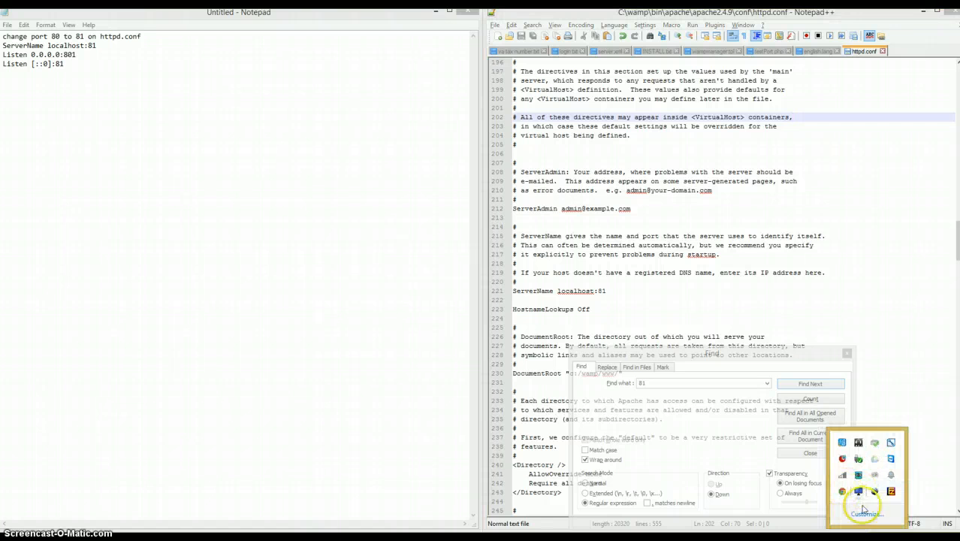
- Search Windows for wamp and launch start WampServer64
{"action": "mouse_move", "coordinate": [959, 540]}
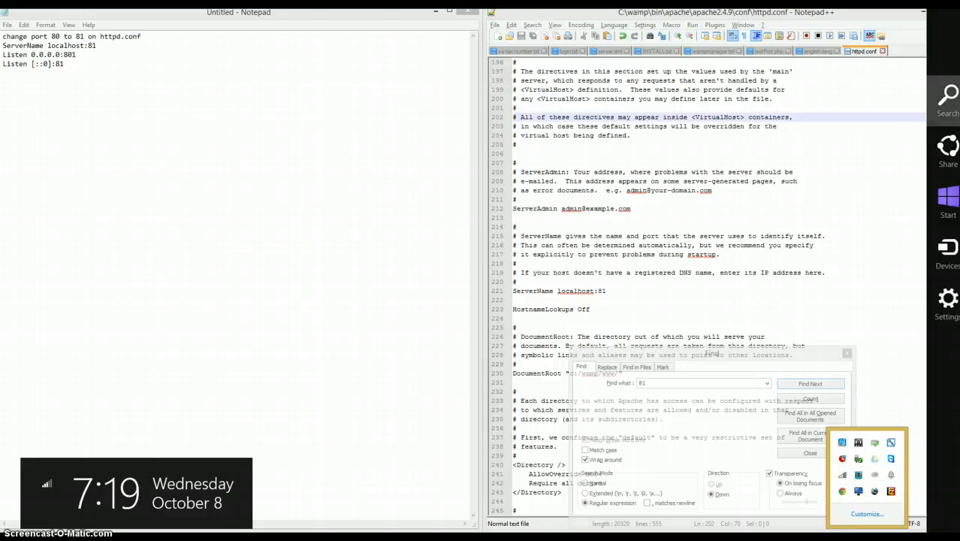
{"action": "left_click", "coordinate": [948, 97]}
{"action": "type", "text": "wampServer64"}
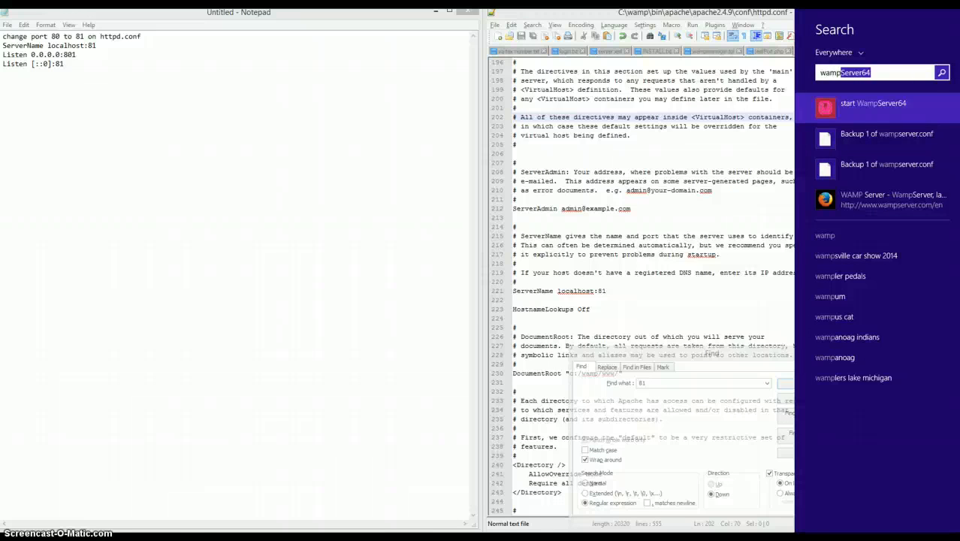
{"action": "left_click", "coordinate": [941, 98]}
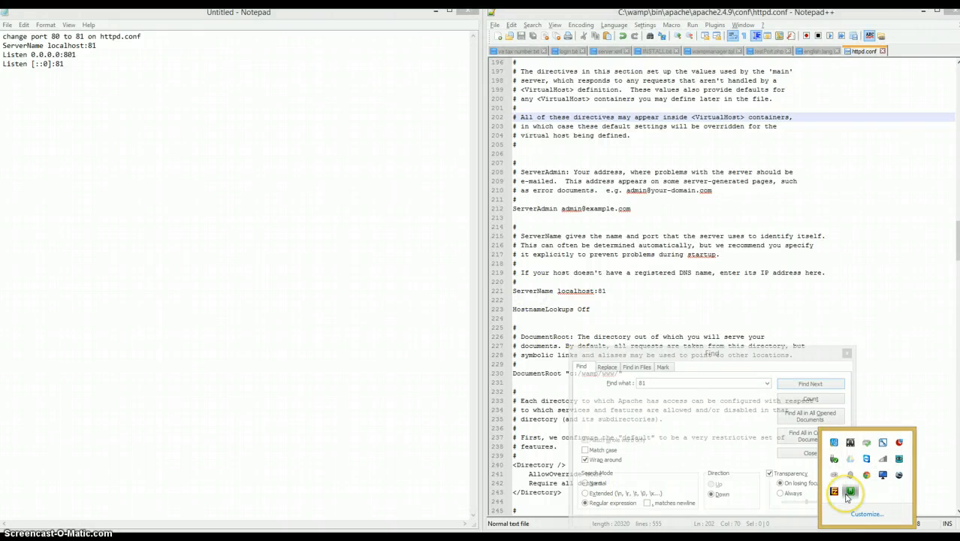
- Open WampServer's Localhost page in the browser and load localhost:81
{"action": "left_click", "coordinate": [835, 492]}
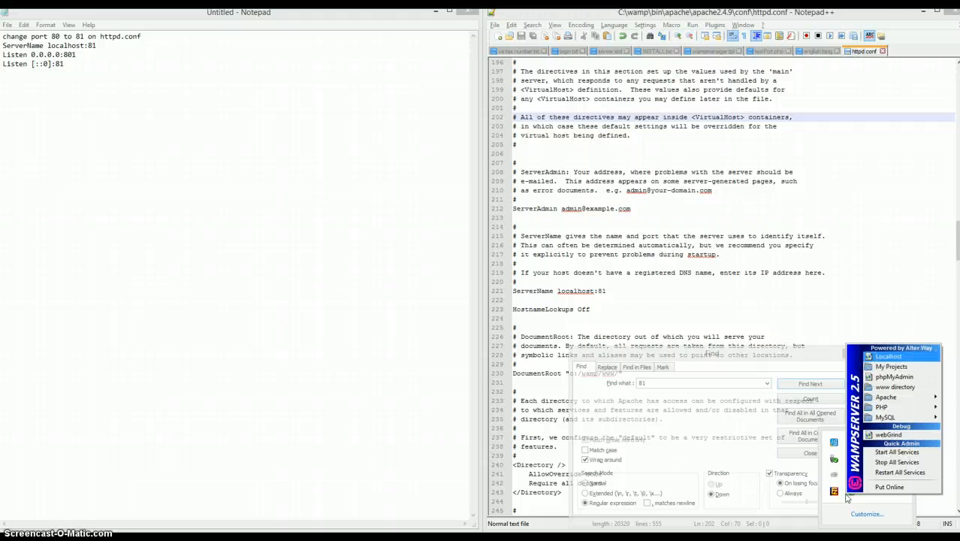
{"action": "left_click", "coordinate": [888, 356]}
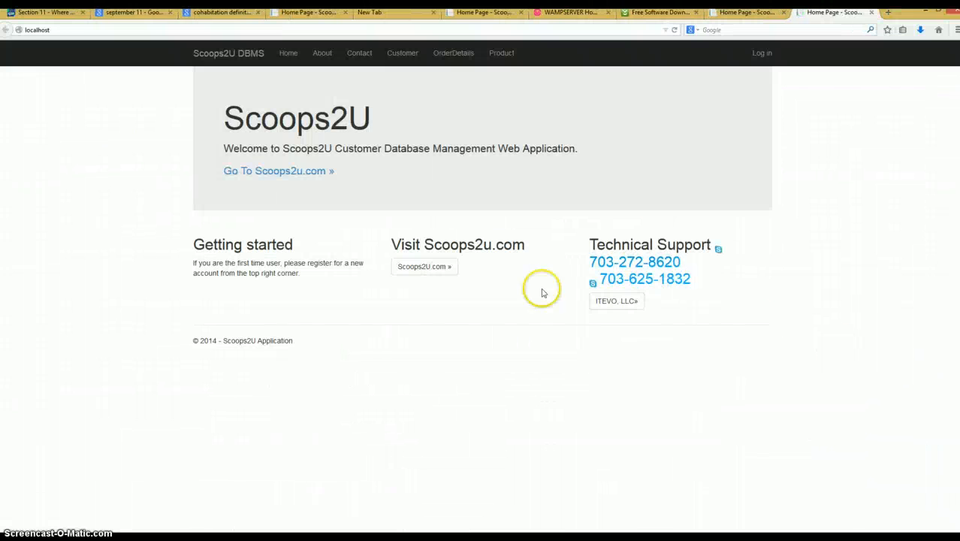
{"action": "left_click", "coordinate": [67, 30]}
{"action": "left_click", "coordinate": [66, 30]}
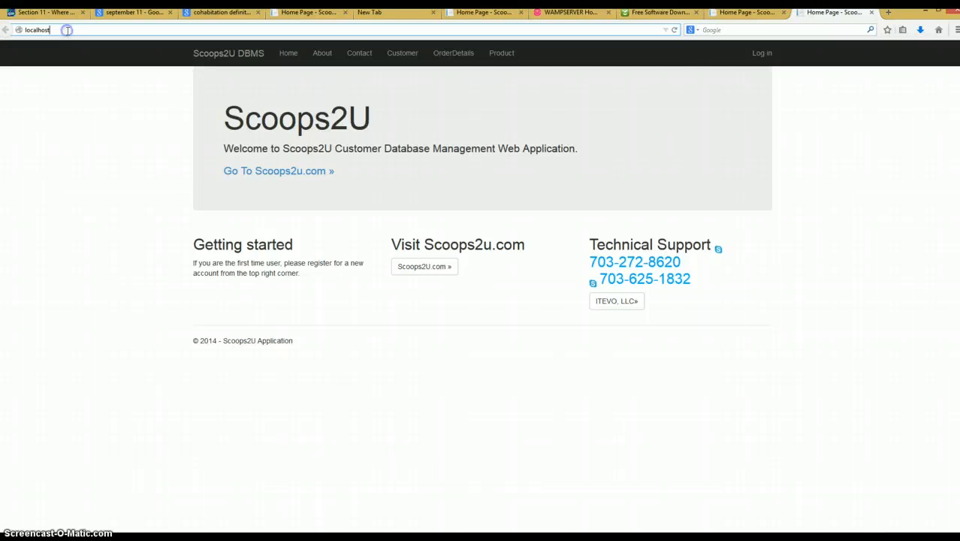
{"action": "type", "text": ":81"}
{"action": "key", "text": "Return"}
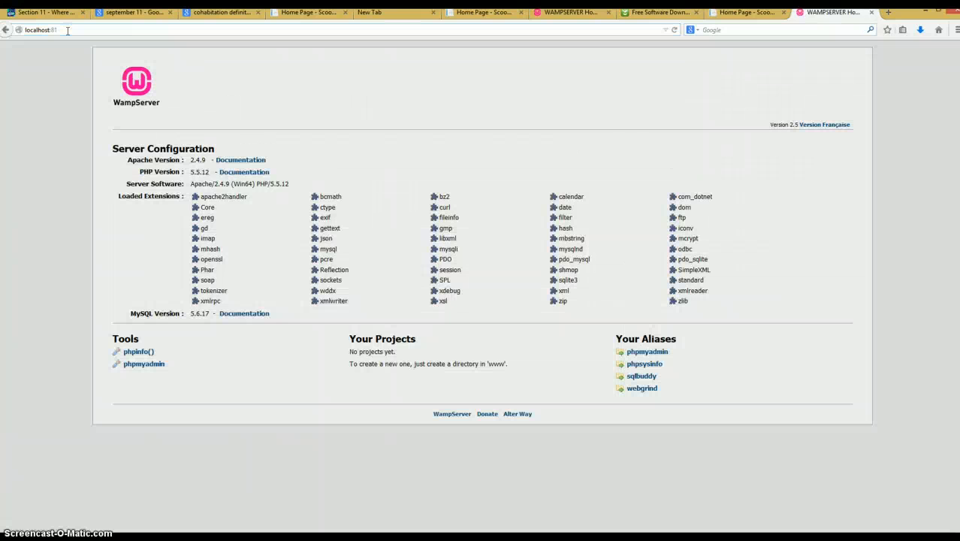
{"action": "left_click", "coordinate": [67, 30]}
{"action": "left_click", "coordinate": [67, 30]}
{"action": "key", "text": "BackSpace"}
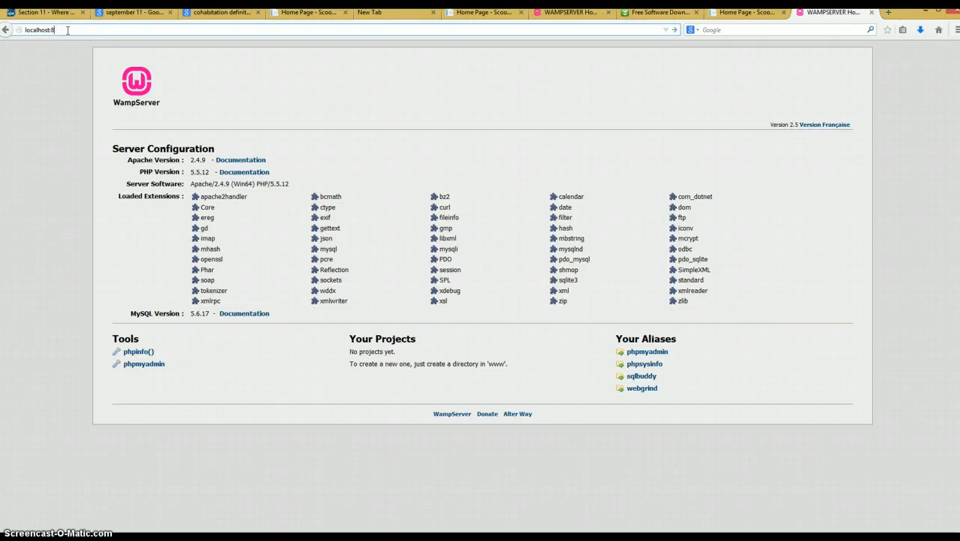
{"action": "key", "text": "BackSpace"}
{"action": "key", "text": "BackSpace"}
{"action": "key", "text": "alt"}
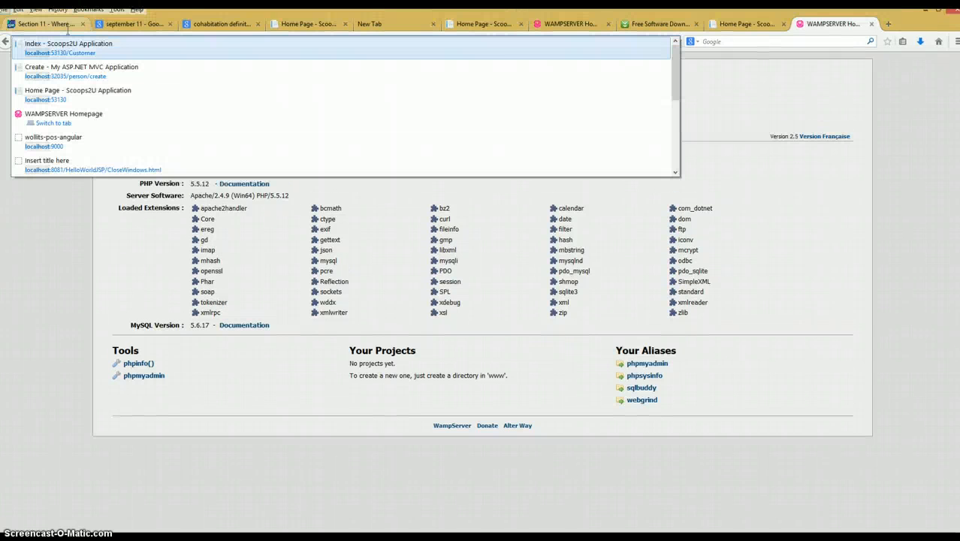
{"action": "key", "text": "alt+Tab"}
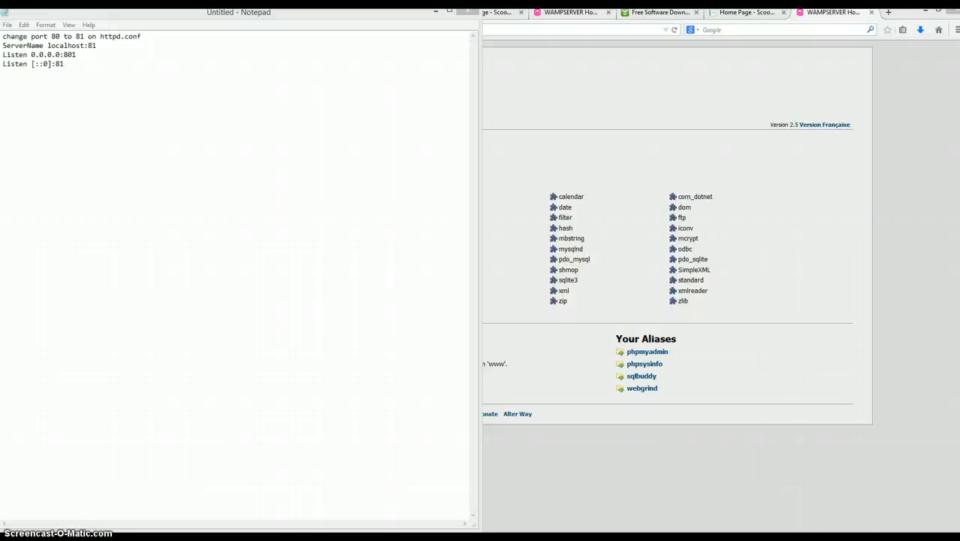
{"action": "left_click", "coordinate": [851, 492]}
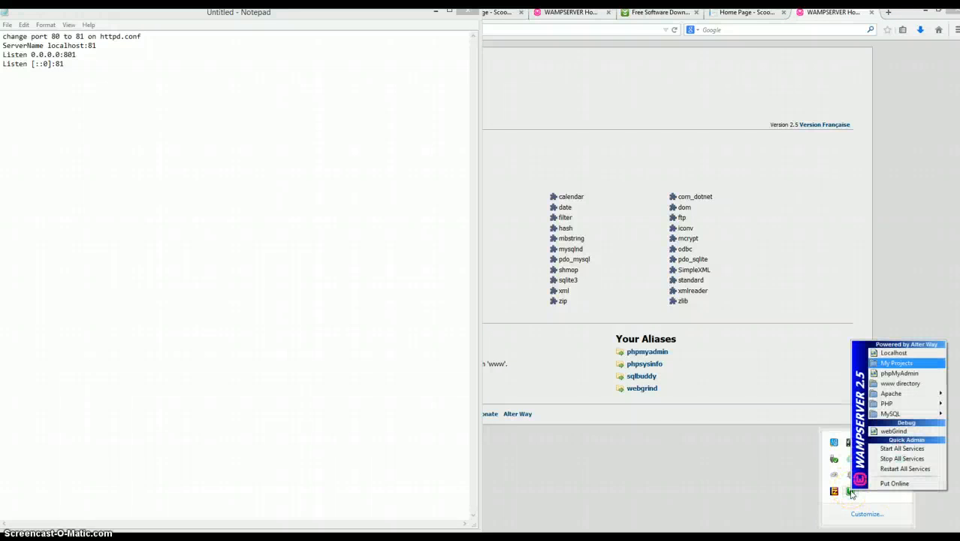
{"action": "key", "text": "Up"}
{"action": "key", "text": "Return"}
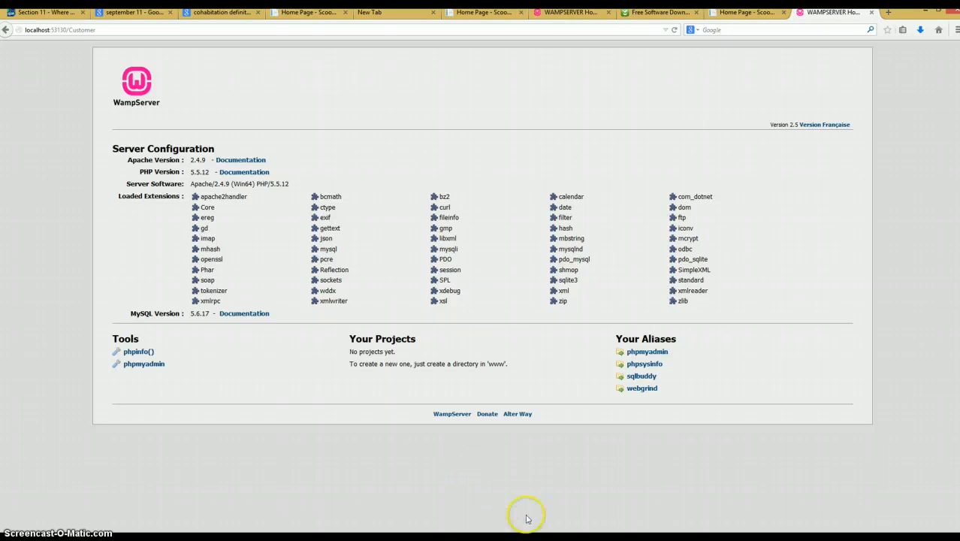
- Switch to Notepad++, show the english.lang file and close the Find dialog
{"action": "left_click", "coordinate": [540, 540]}
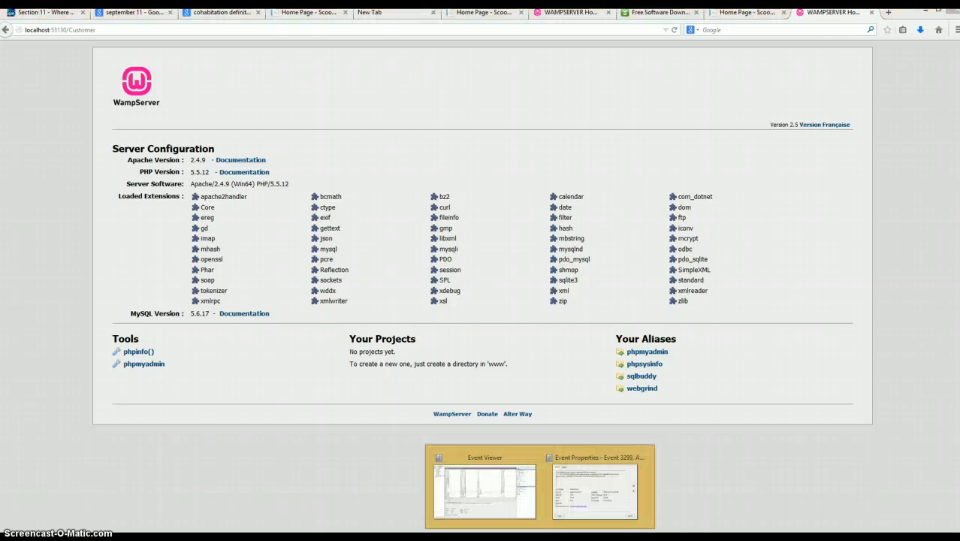
{"action": "left_click", "coordinate": [354, 495]}
{"action": "mouse_move", "coordinate": [477, 540]}
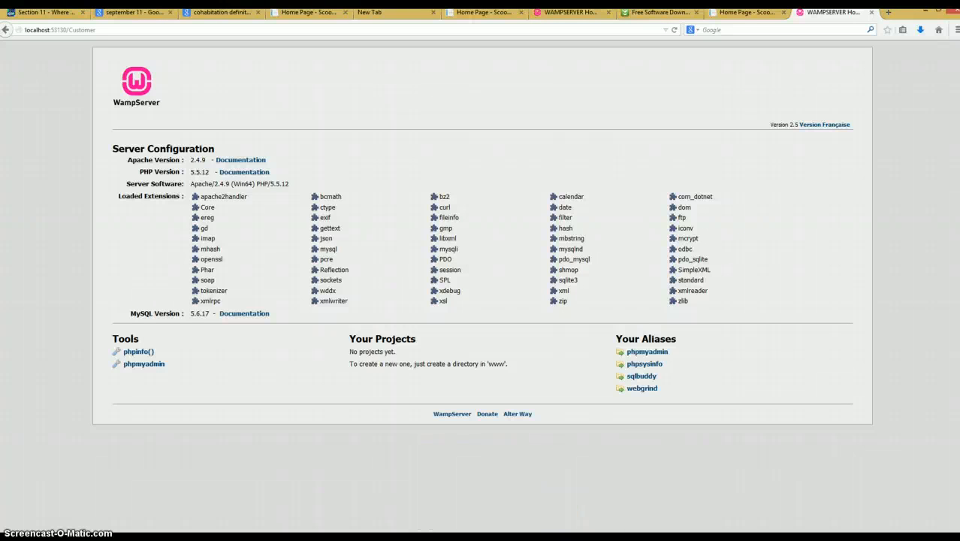
{"action": "left_click", "coordinate": [867, 538]}
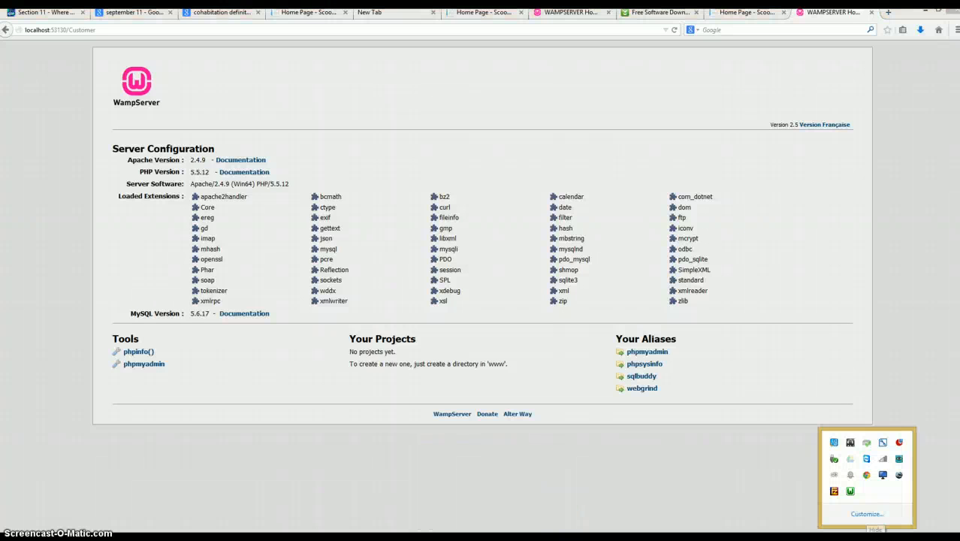
{"action": "left_click", "coordinate": [385, 538]}
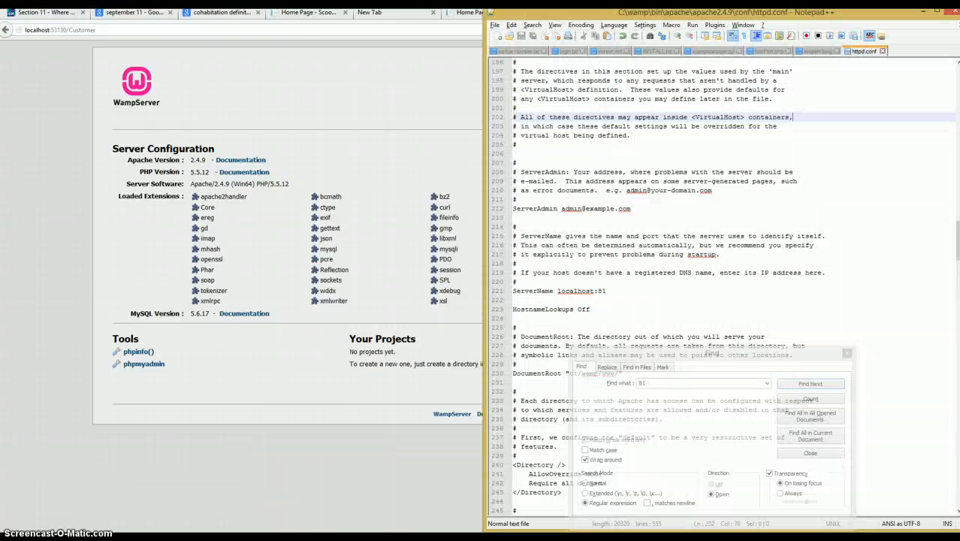
{"action": "left_click", "coordinate": [818, 51]}
{"action": "left_click", "coordinate": [784, 118]}
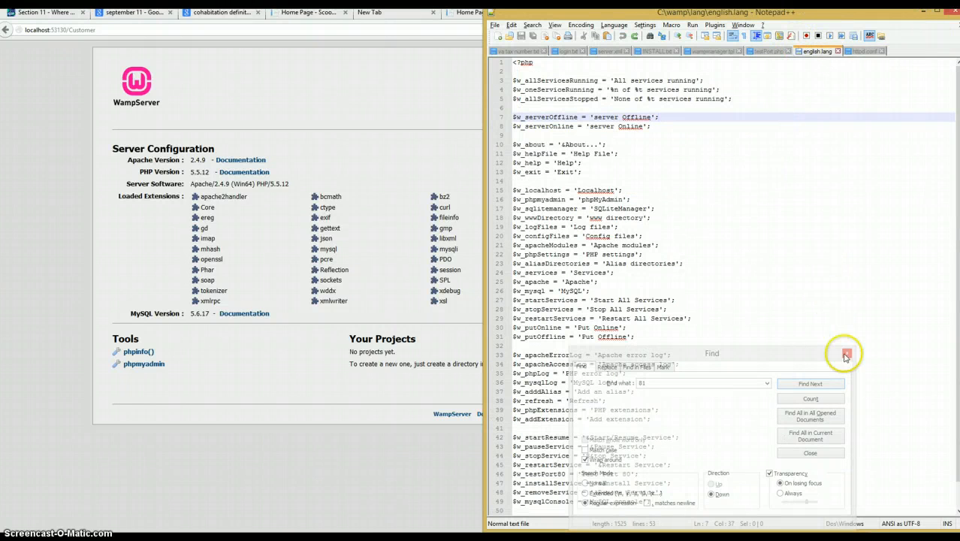
{"action": "left_click", "coordinate": [846, 353]}
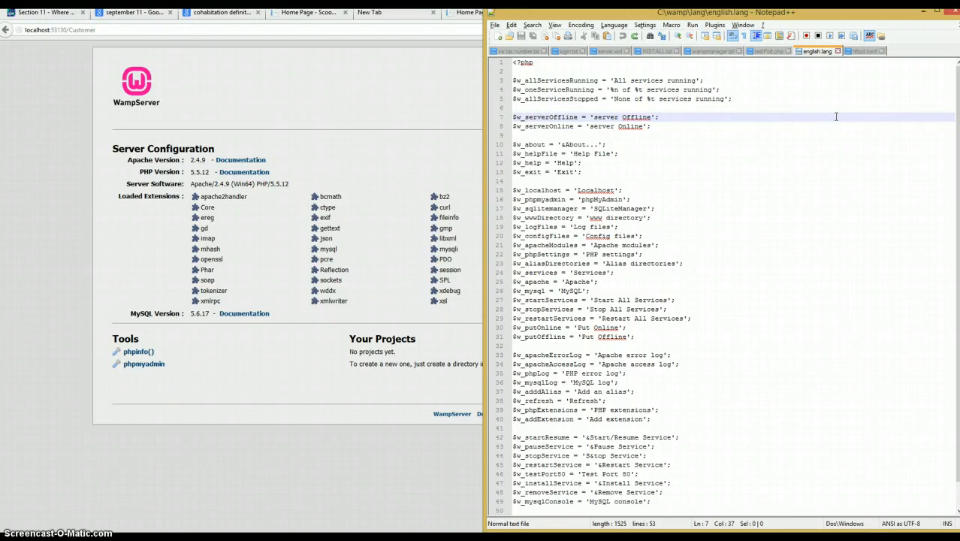
- Examine WampServer's Apache service options for the port test entry
{"action": "left_click", "coordinate": [867, 538]}
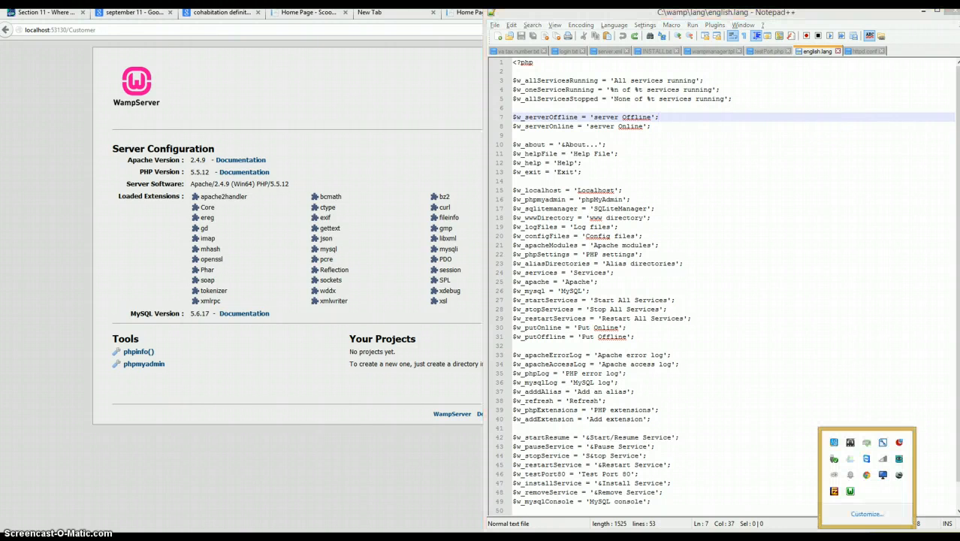
{"action": "left_click", "coordinate": [850, 493]}
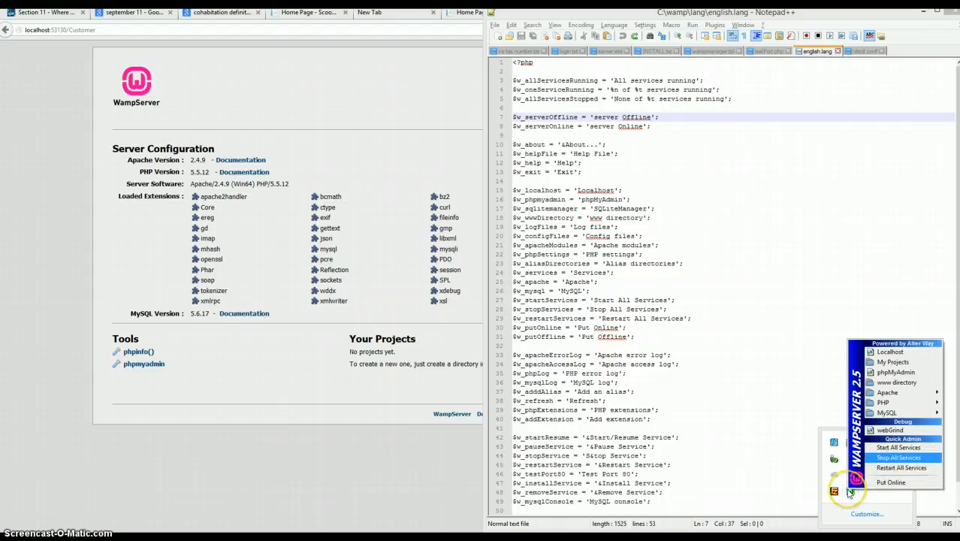
{"action": "mouse_move", "coordinate": [888, 393]}
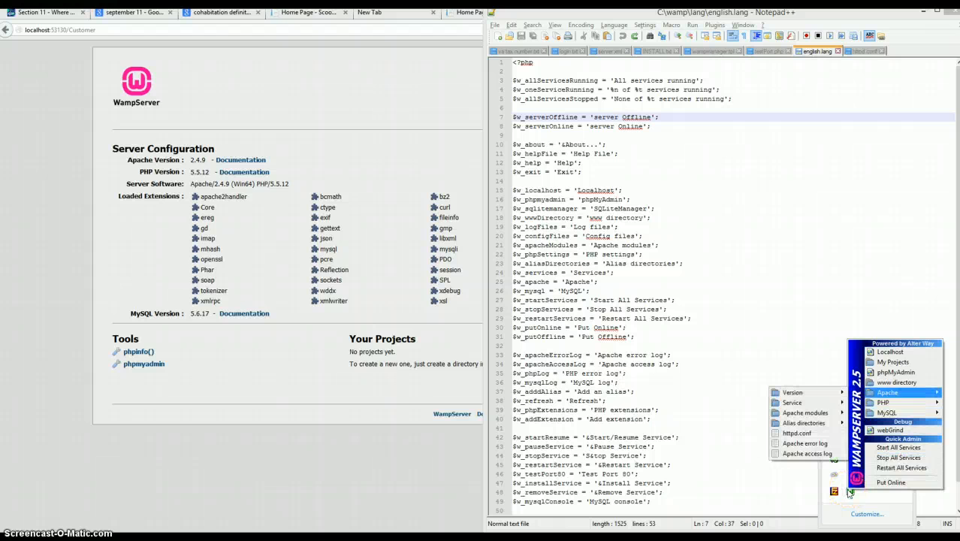
{"action": "mouse_move", "coordinate": [792, 403]}
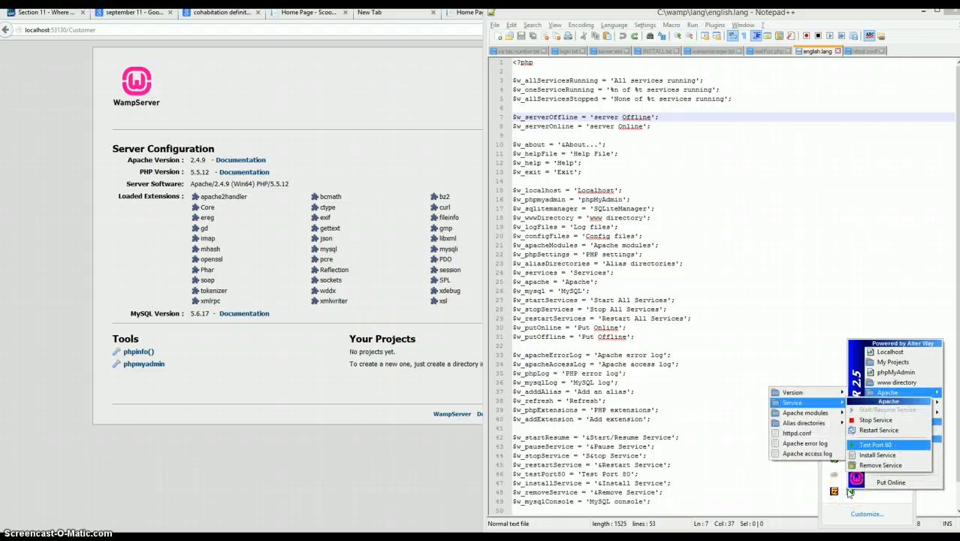
{"action": "left_click", "coordinate": [773, 280]}
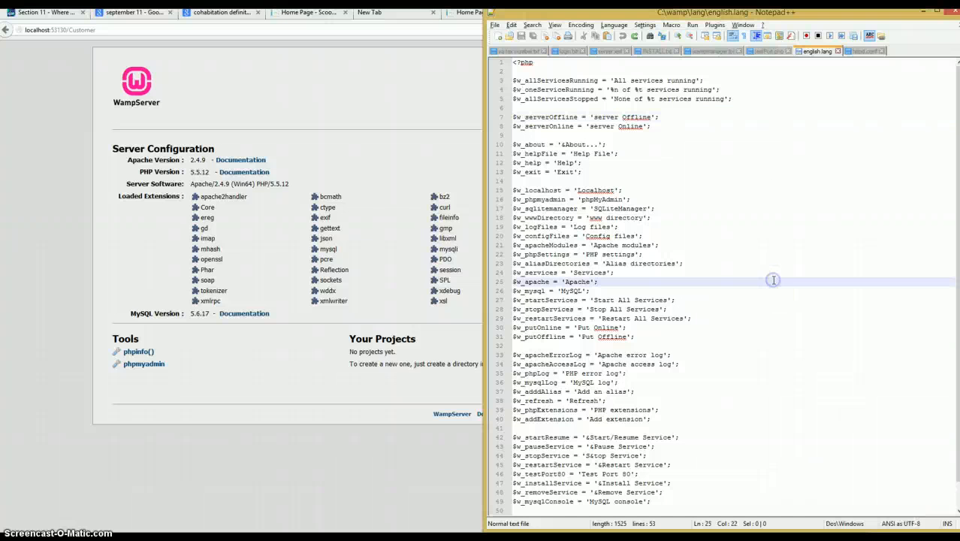
- Replace 80 with 81 in the testPort80 name and its Test Port 80 label in english.lang
{"action": "key", "text": "ctrl+f"}
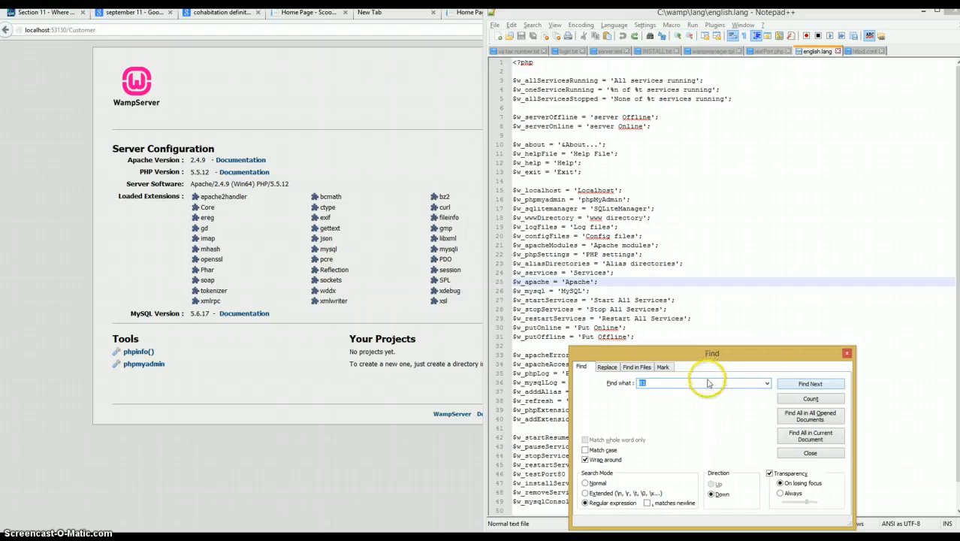
{"action": "left_click", "coordinate": [608, 367]}
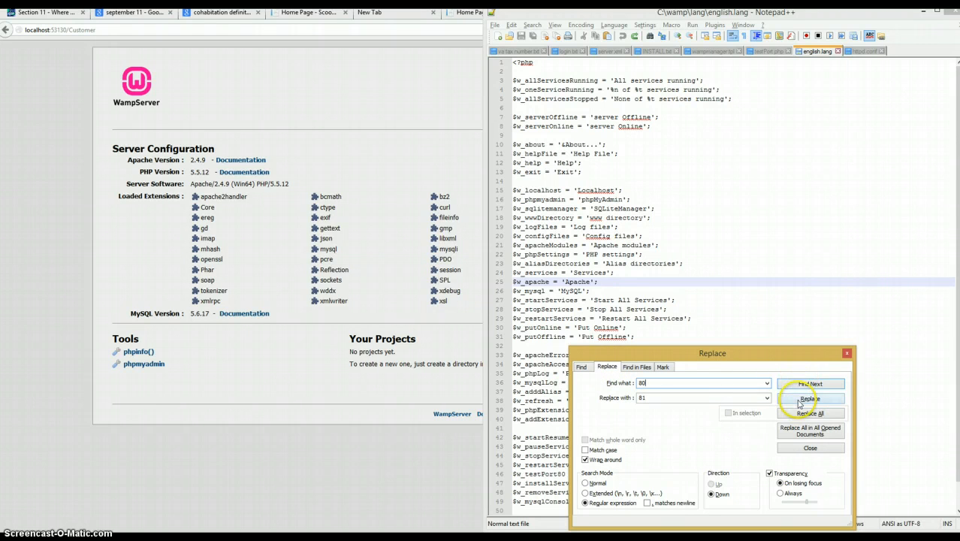
{"action": "left_click", "coordinate": [800, 403]}
{"action": "left_click_drag", "start_coordinate": [762, 356], "coordinate": [824, 101]}
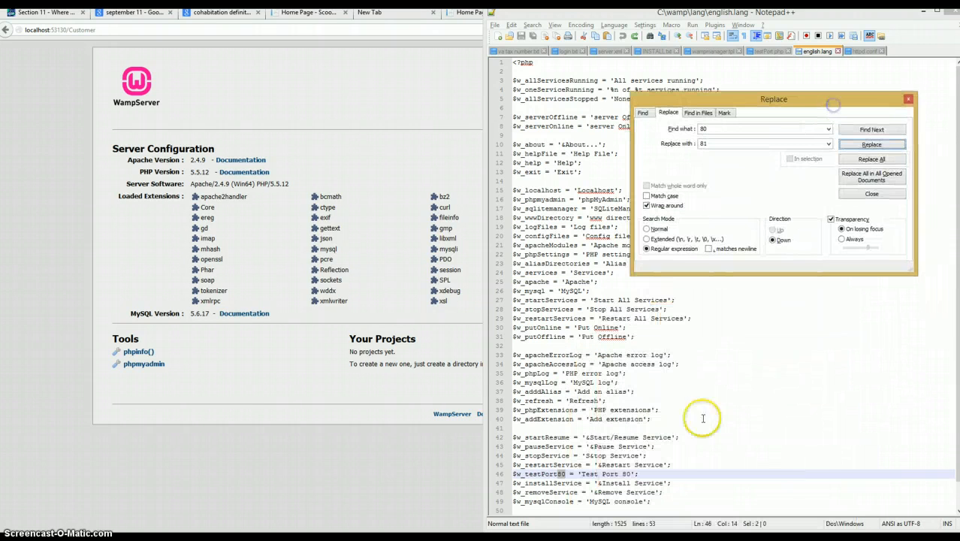
{"action": "left_click", "coordinate": [851, 148]}
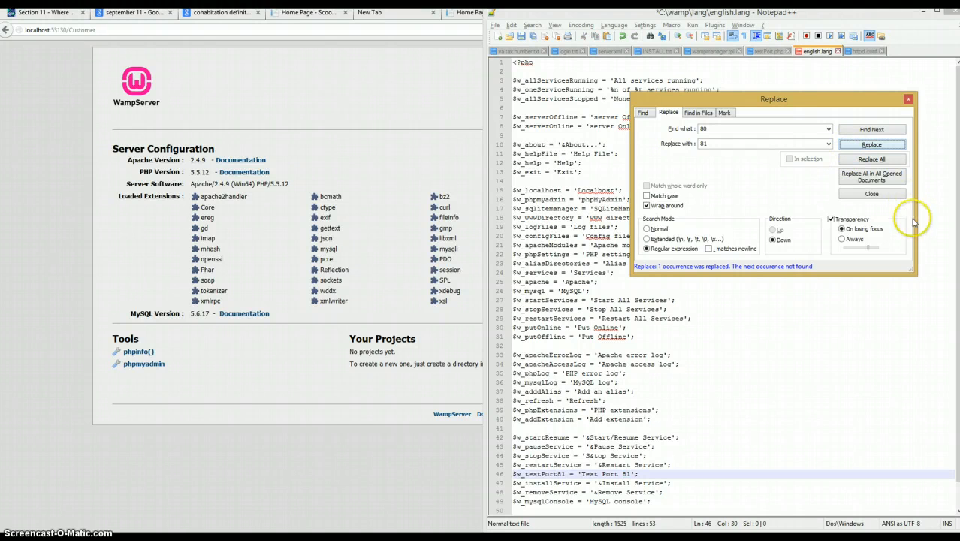
- Close the Replace dialog and save english.lang
{"action": "left_click", "coordinate": [871, 195]}
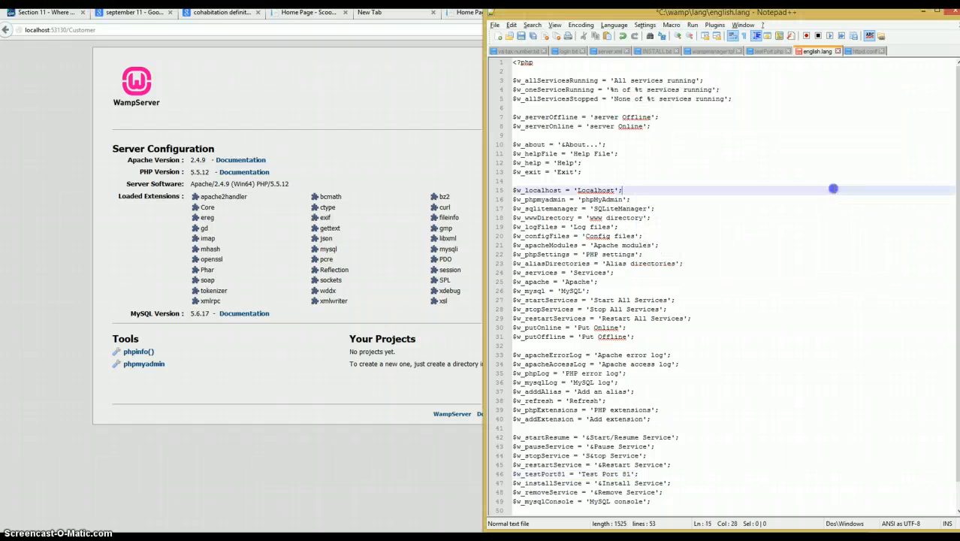
{"action": "key", "text": "ctrl+s"}
- Replace every 80 with 81 in testPort.php and save the file
{"action": "left_click", "coordinate": [765, 52]}
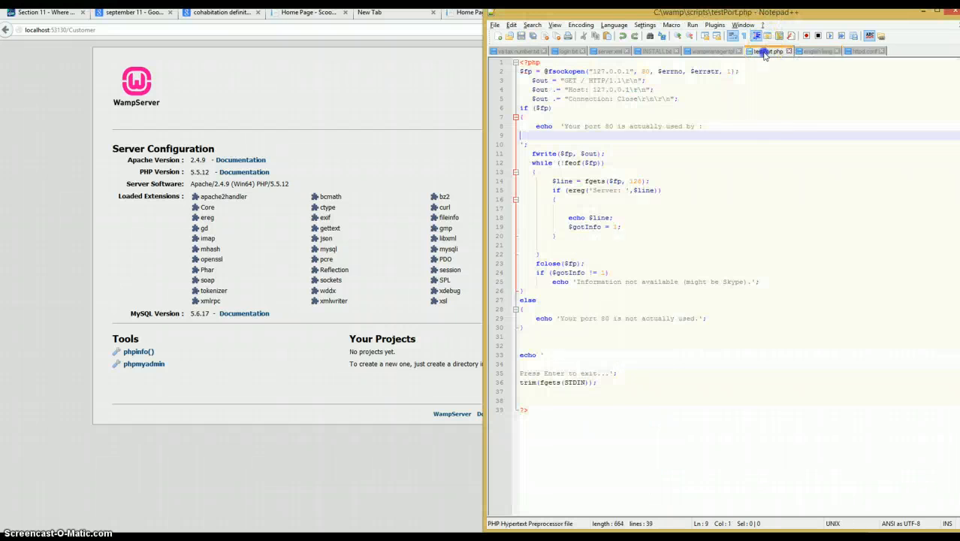
{"action": "left_click", "coordinate": [772, 128]}
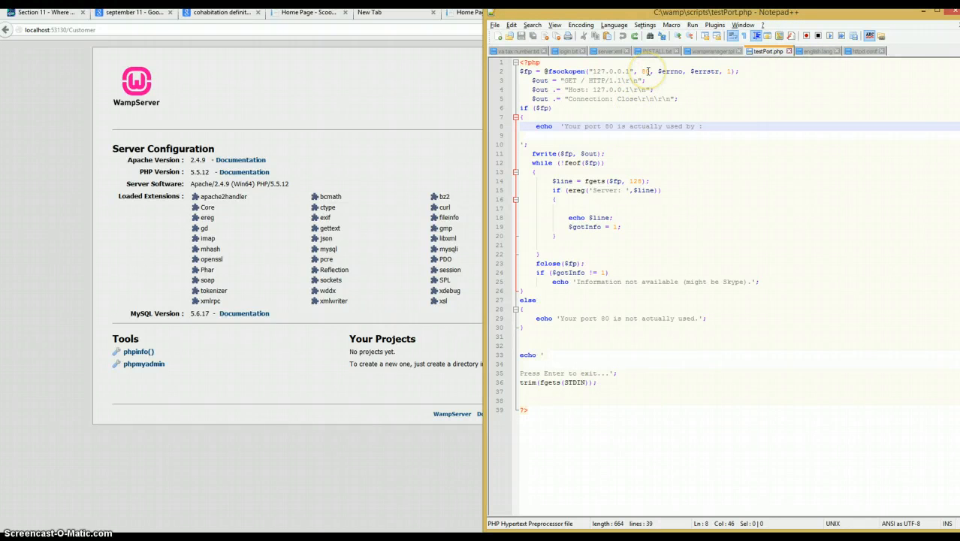
{"action": "key", "text": "ctrl+f"}
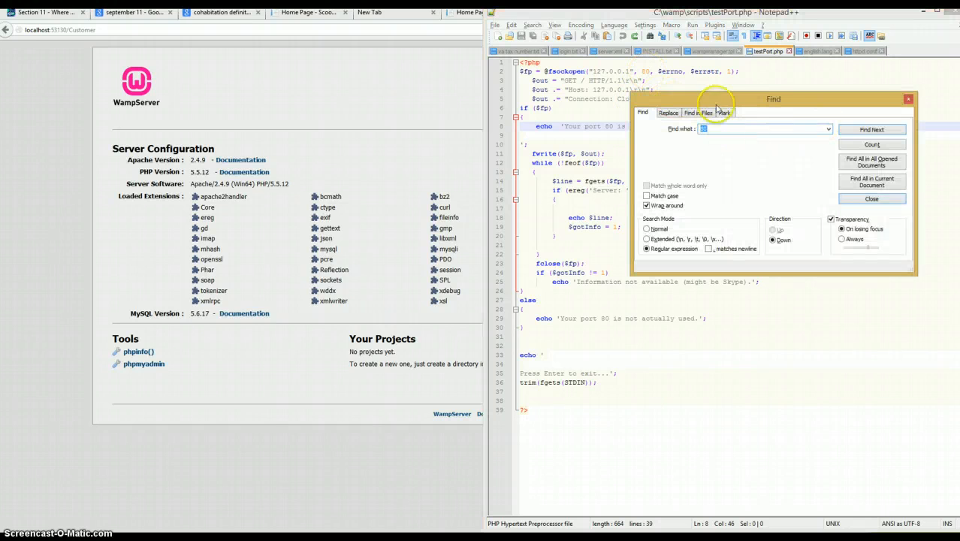
{"action": "left_click", "coordinate": [669, 113]}
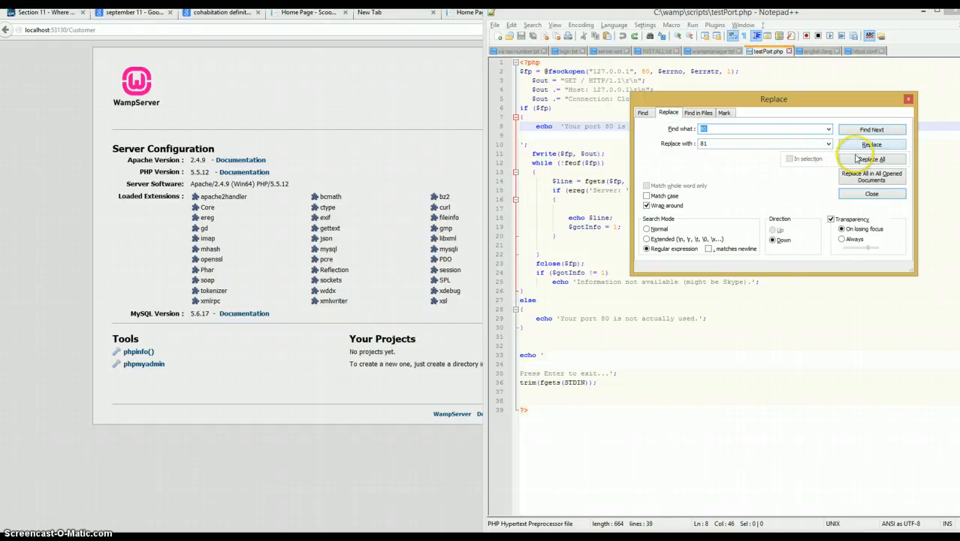
{"action": "left_click", "coordinate": [859, 159]}
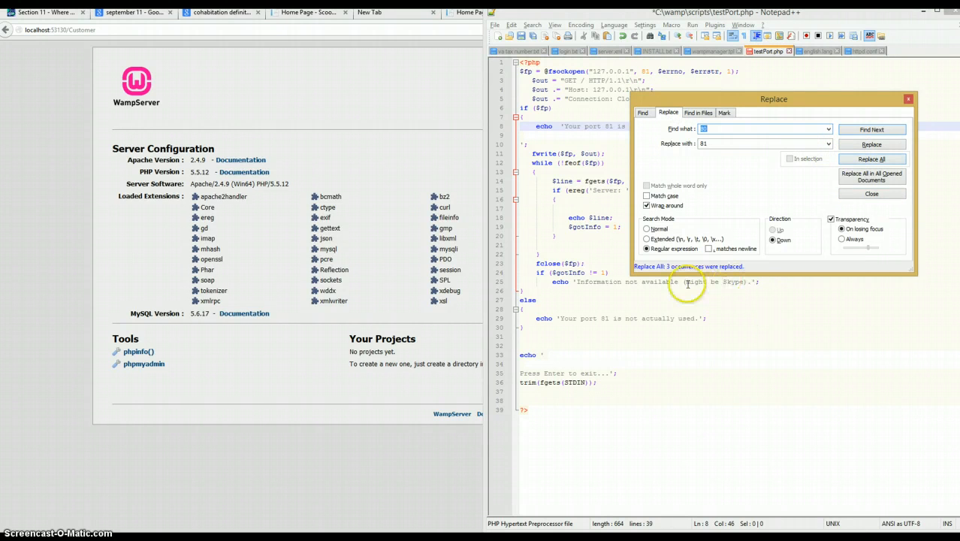
{"action": "left_click", "coordinate": [850, 190]}
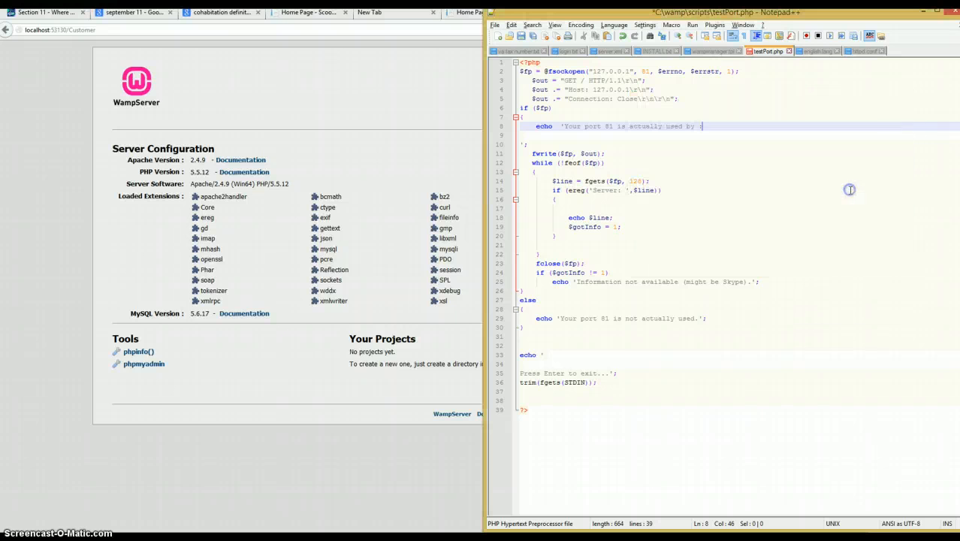
{"action": "left_click", "coordinate": [831, 196]}
{"action": "key", "text": "ctrl+s"}
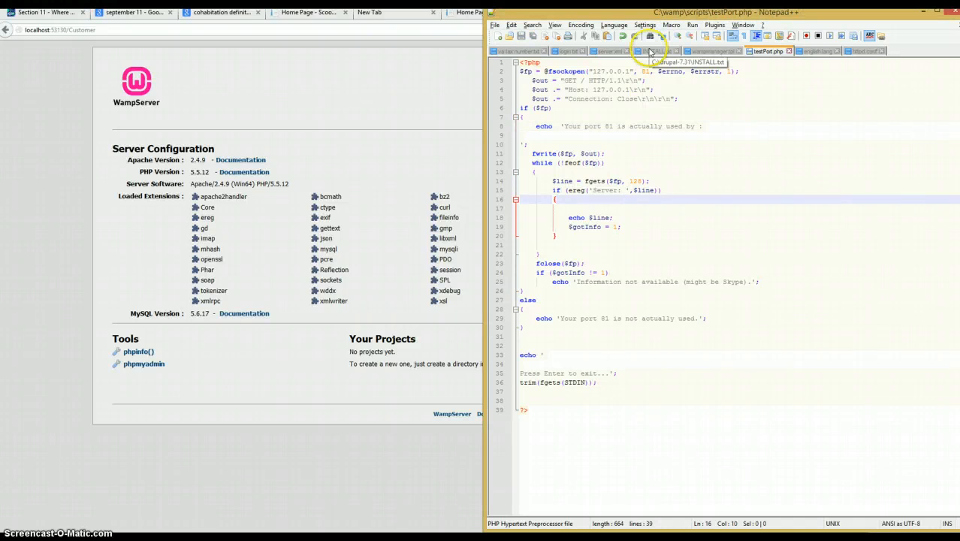
{"action": "left_click", "coordinate": [707, 51]}
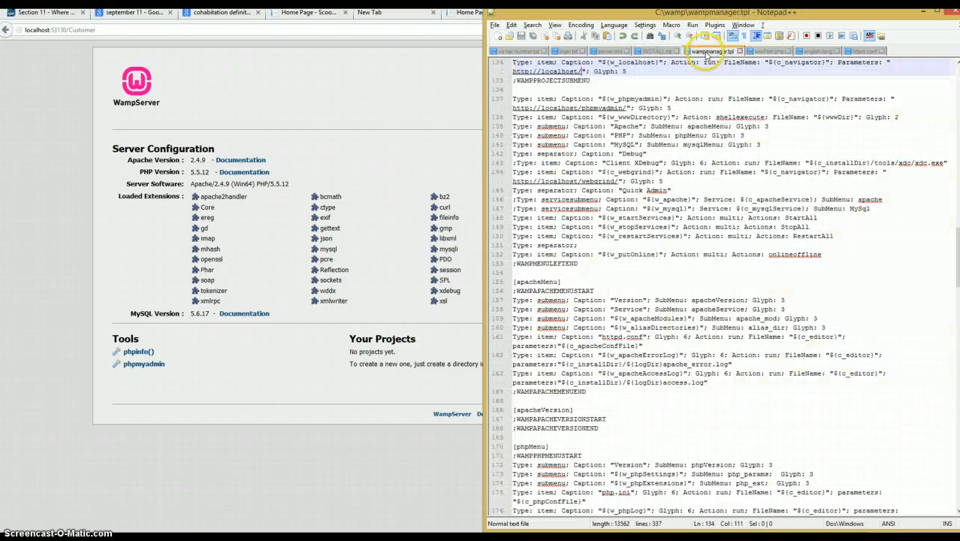
{"action": "left_click", "coordinate": [734, 135]}
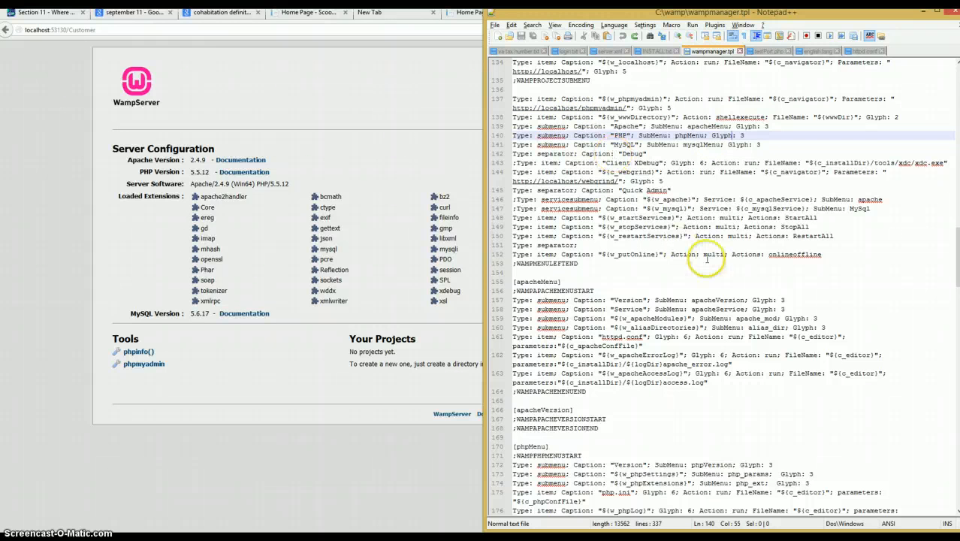
{"action": "key", "text": "ctrl+f"}
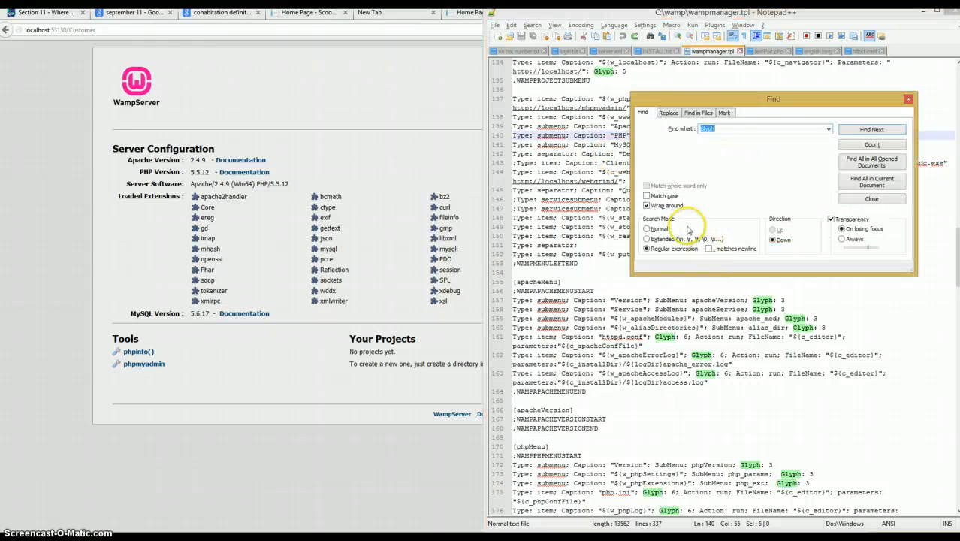
{"action": "left_click", "coordinate": [669, 113]}
{"action": "left_click", "coordinate": [828, 130]}
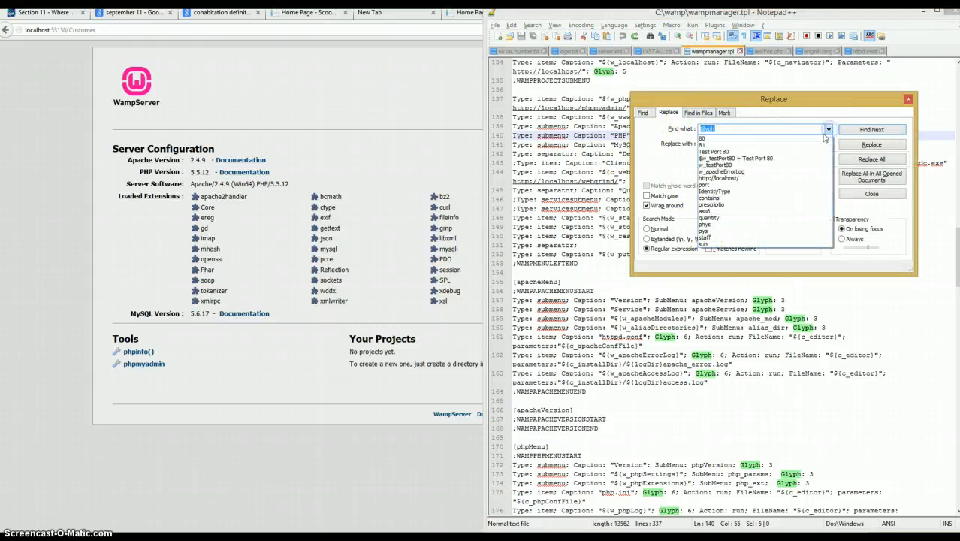
{"action": "left_click", "coordinate": [798, 178]}
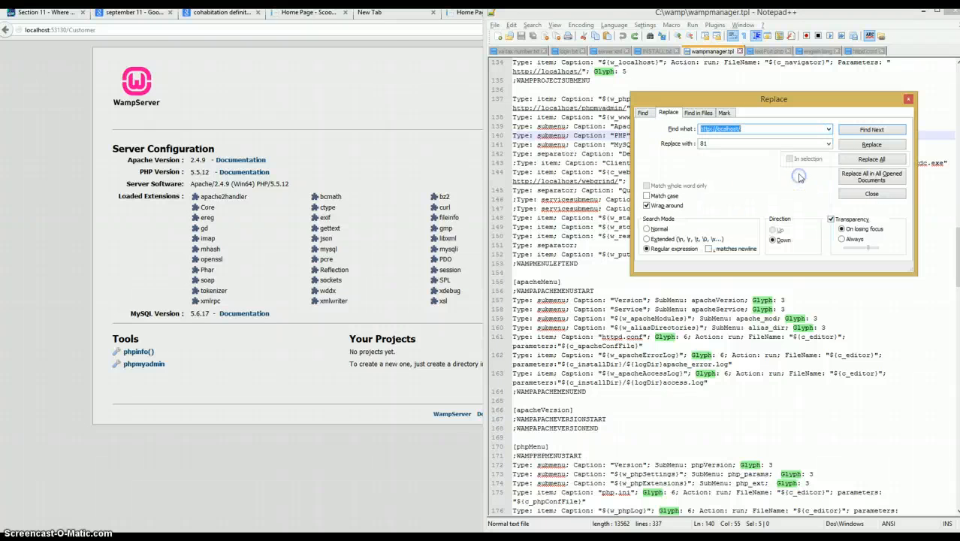
{"action": "left_click", "coordinate": [828, 143]}
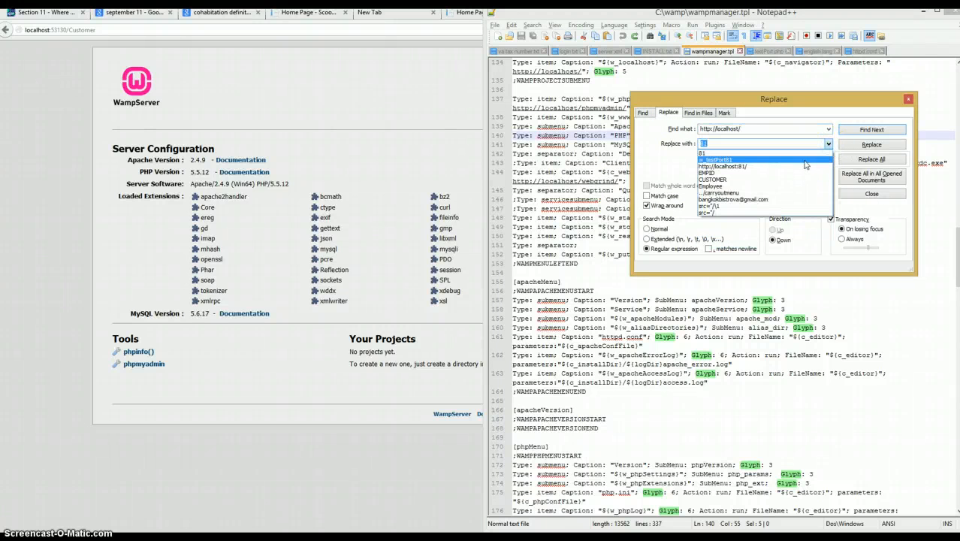
{"action": "left_click", "coordinate": [805, 166]}
{"action": "left_click", "coordinate": [874, 159]}
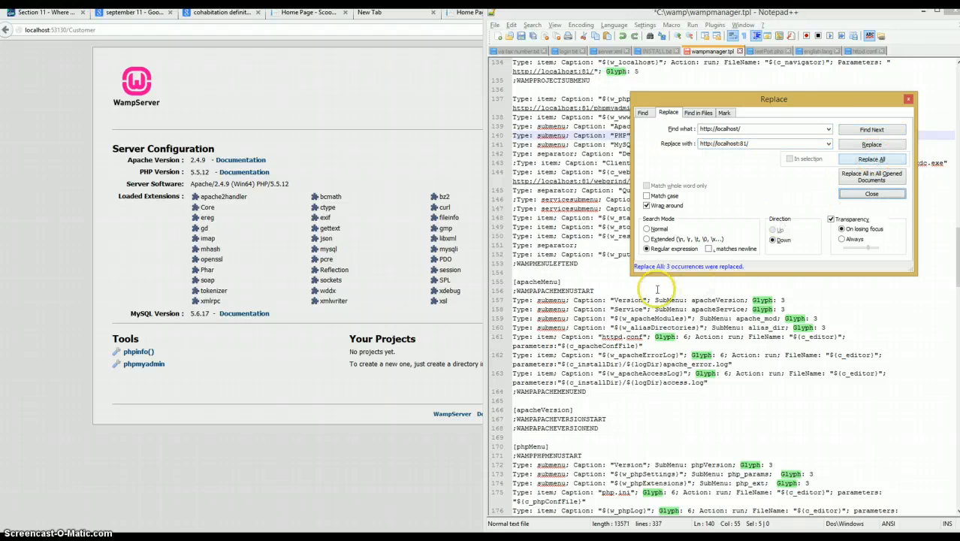
{"action": "left_click", "coordinate": [864, 193]}
{"action": "left_click", "coordinate": [805, 191]}
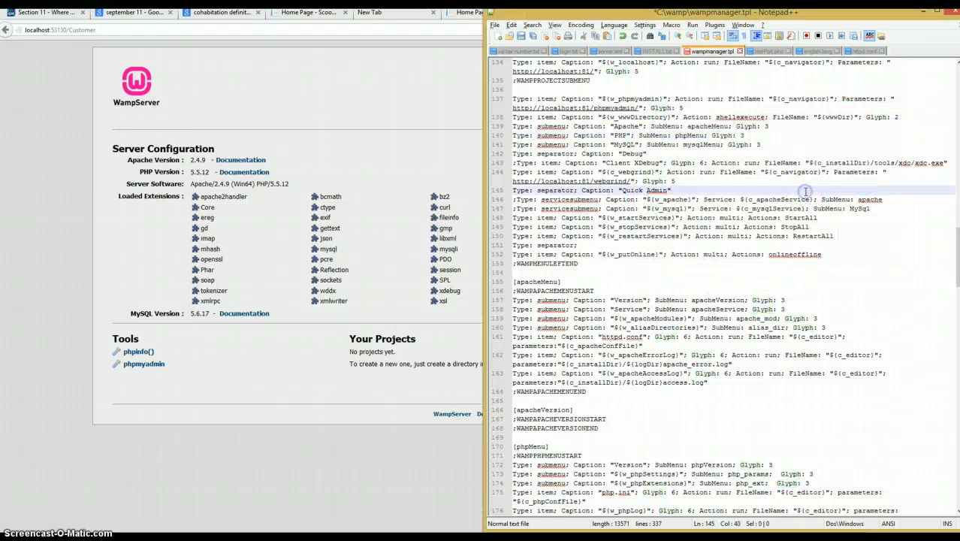
{"action": "key", "text": "ctrl+s"}
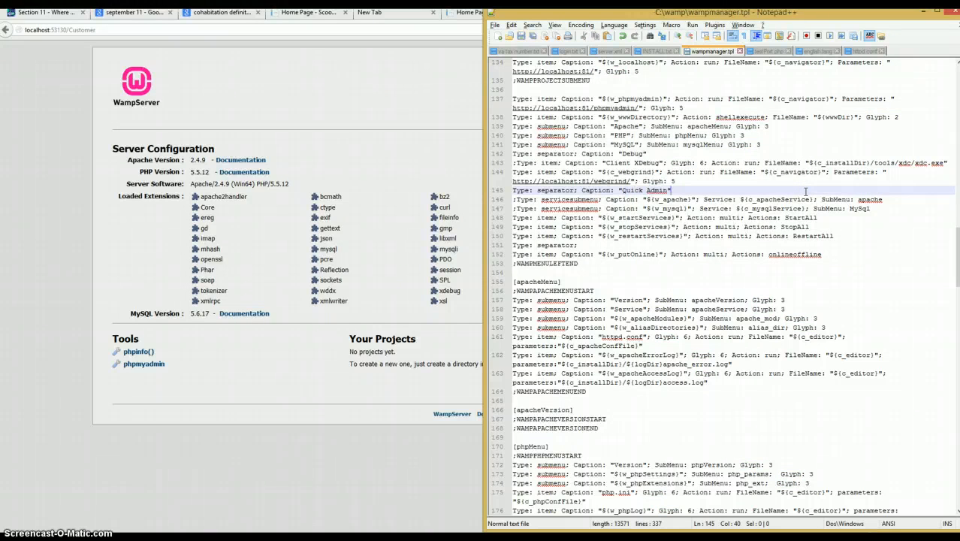
- Review the port edits in testPort.php, english.lang and httpd.conf, including the ServerName setting
{"action": "left_click", "coordinate": [765, 52]}
{"action": "left_click", "coordinate": [708, 51]}
{"action": "left_click", "coordinate": [766, 51]}
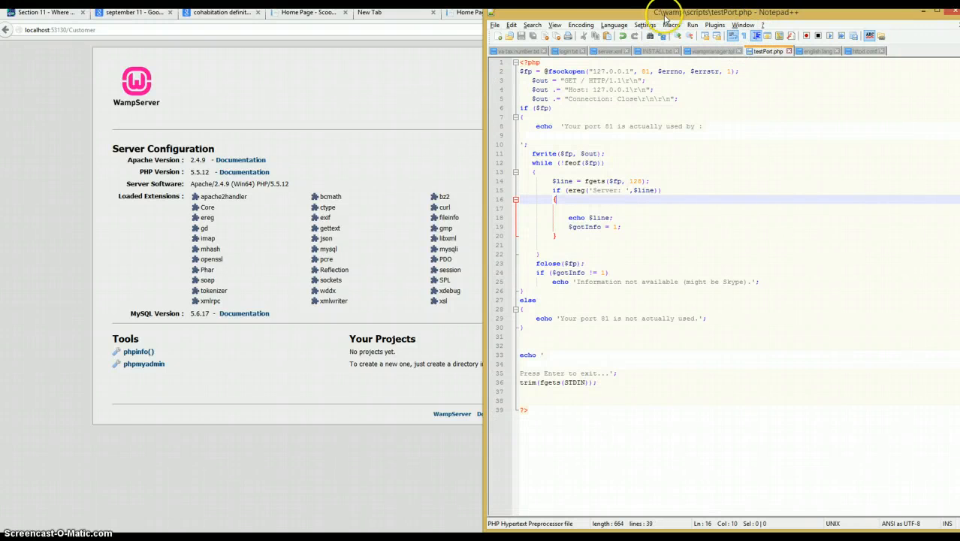
{"action": "left_click", "coordinate": [805, 51]}
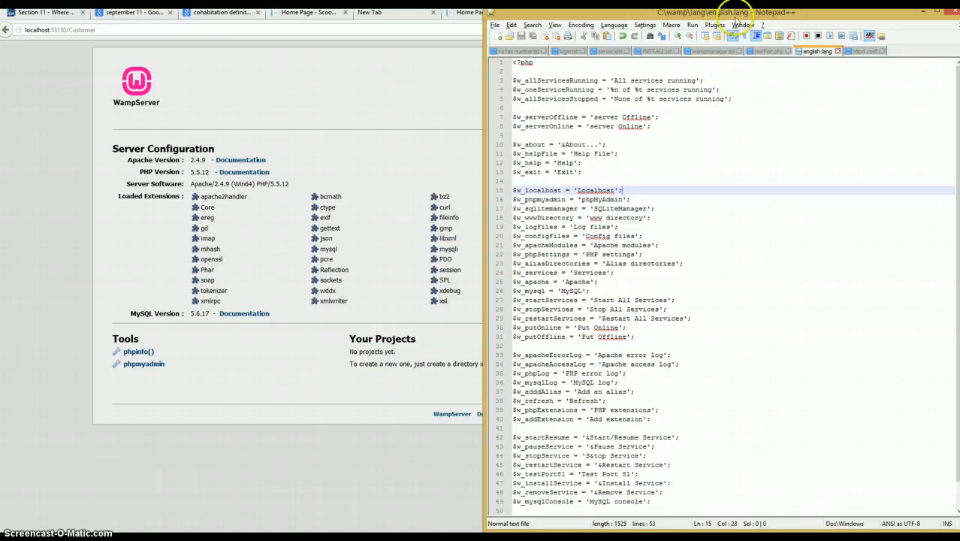
{"action": "left_click", "coordinate": [878, 90]}
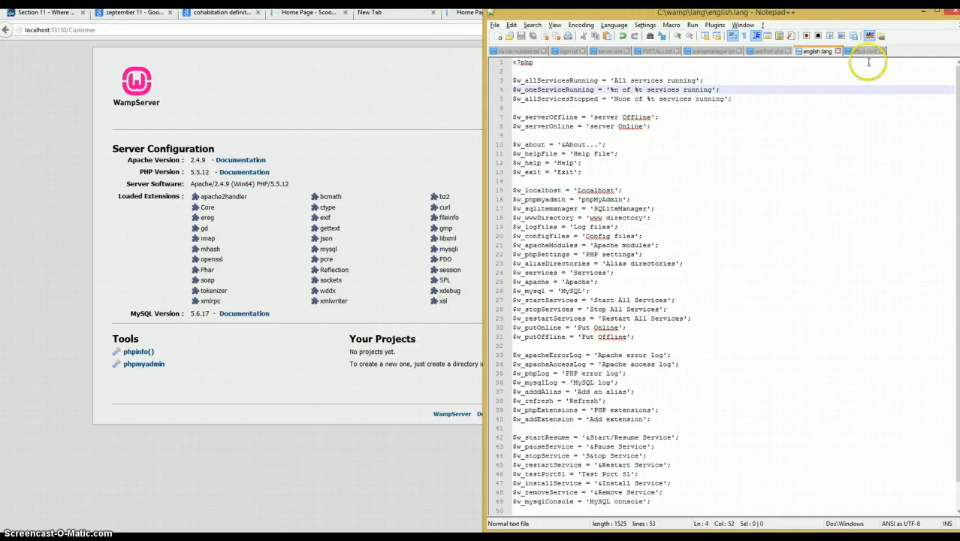
{"action": "left_click", "coordinate": [864, 51]}
{"action": "left_click", "coordinate": [864, 162]}
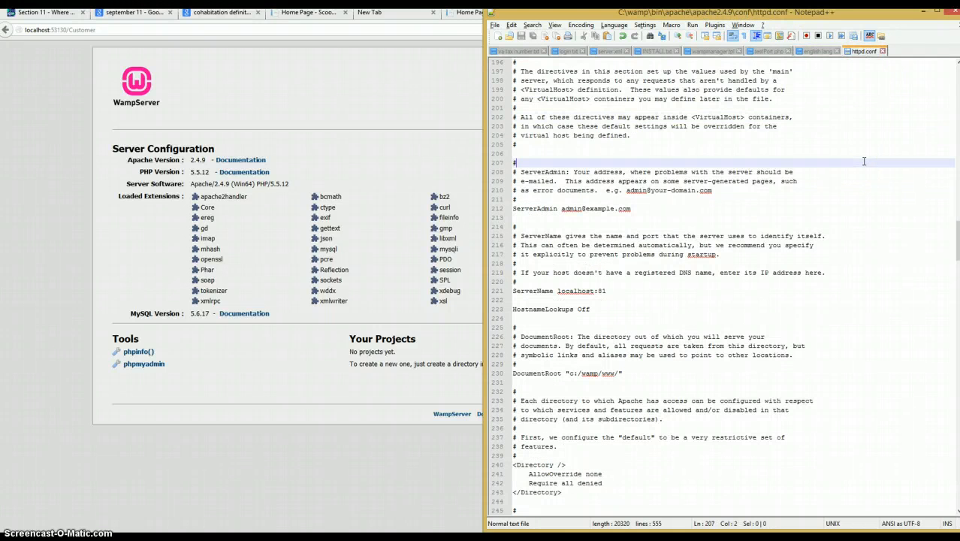
{"action": "scroll", "coordinate": [864, 161], "scroll_direction": "up", "scroll_amount": 3}
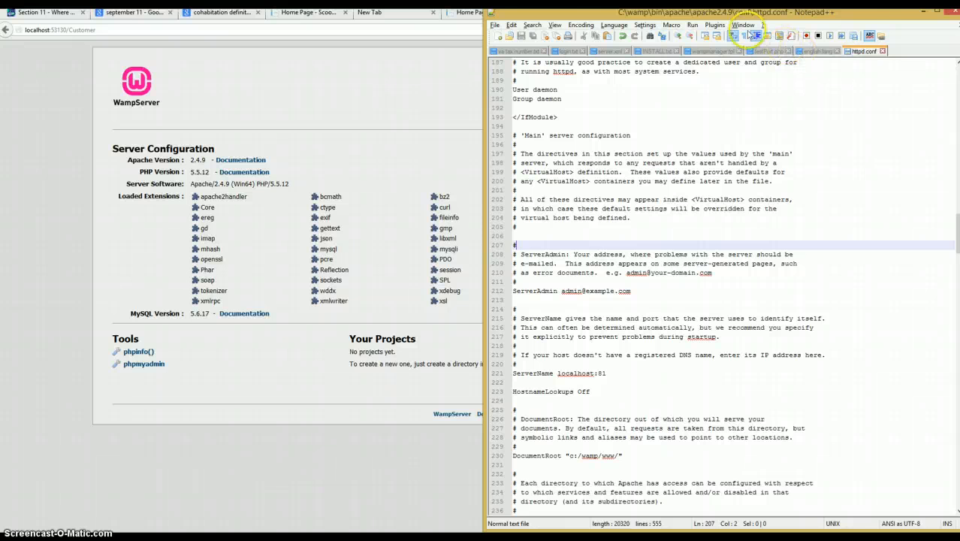
- Switch to the browser window and exit the running WampServer
{"action": "left_click", "coordinate": [353, 125]}
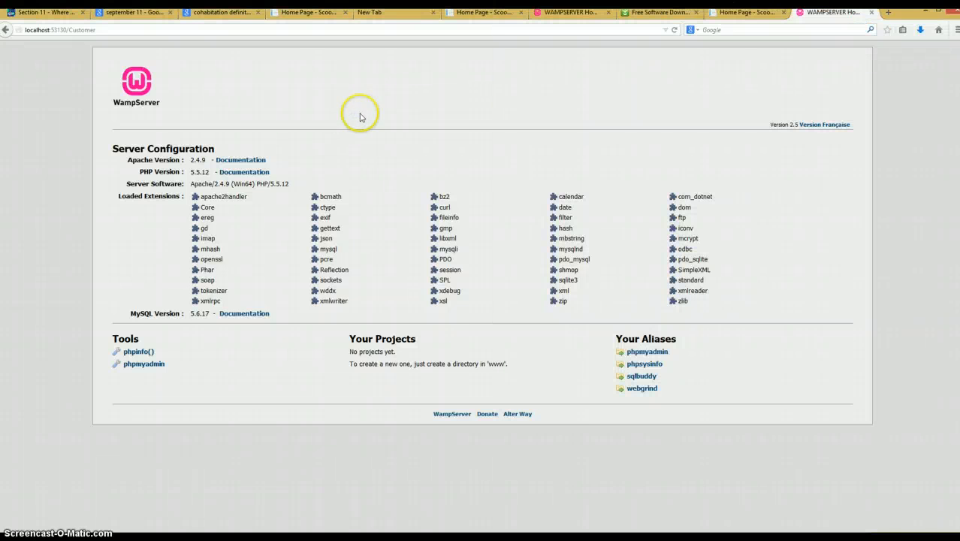
{"action": "left_click", "coordinate": [867, 537]}
{"action": "right_click", "coordinate": [852, 536]}
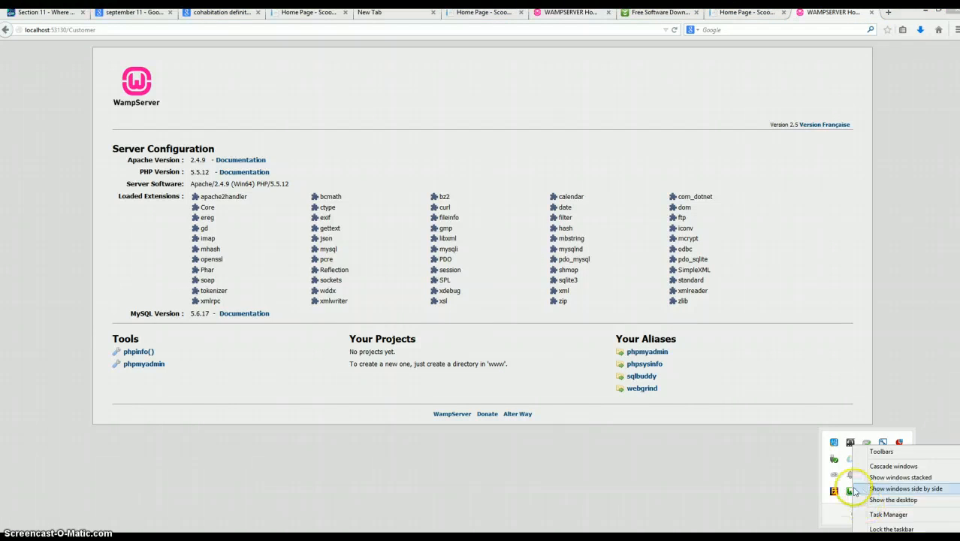
{"action": "right_click", "coordinate": [849, 492]}
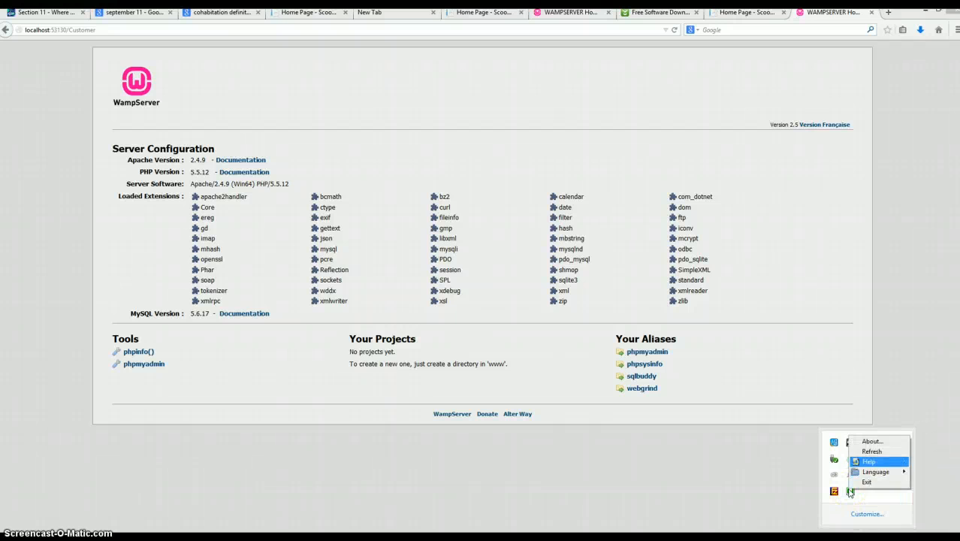
{"action": "left_click", "coordinate": [869, 482]}
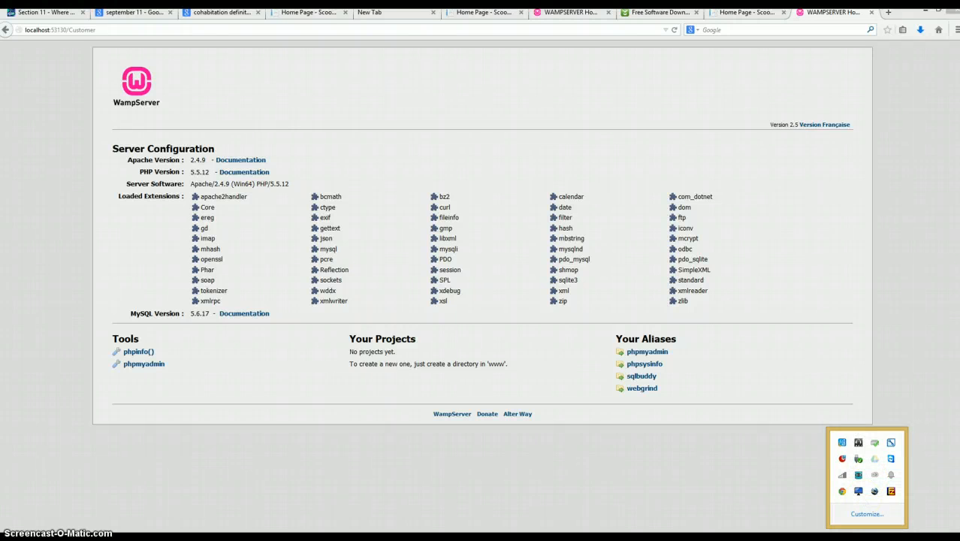
- Search Windows for wamp and launch start WampServer64
{"action": "right_click", "coordinate": [853, 537]}
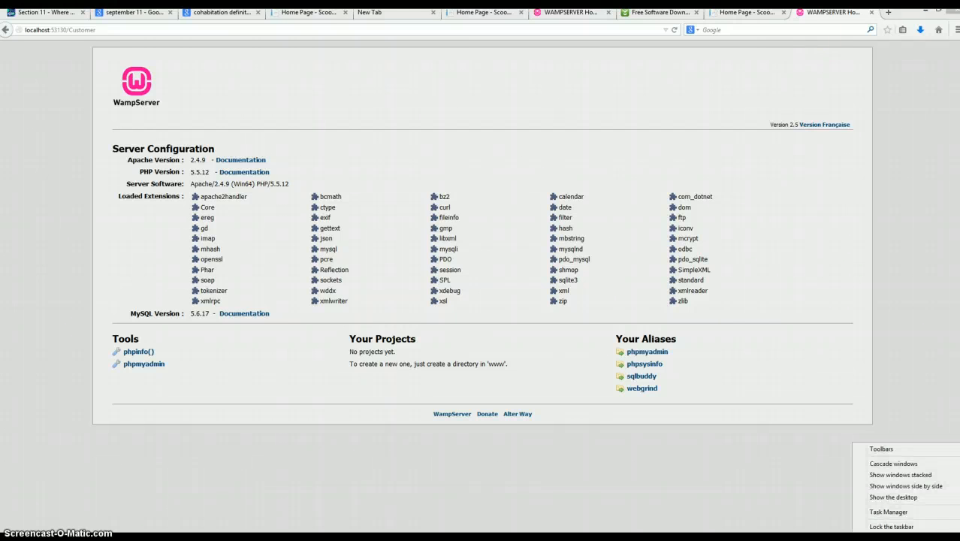
{"action": "mouse_move", "coordinate": [958, 531]}
{"action": "left_click", "coordinate": [949, 97]}
{"action": "type", "text": "wa"}
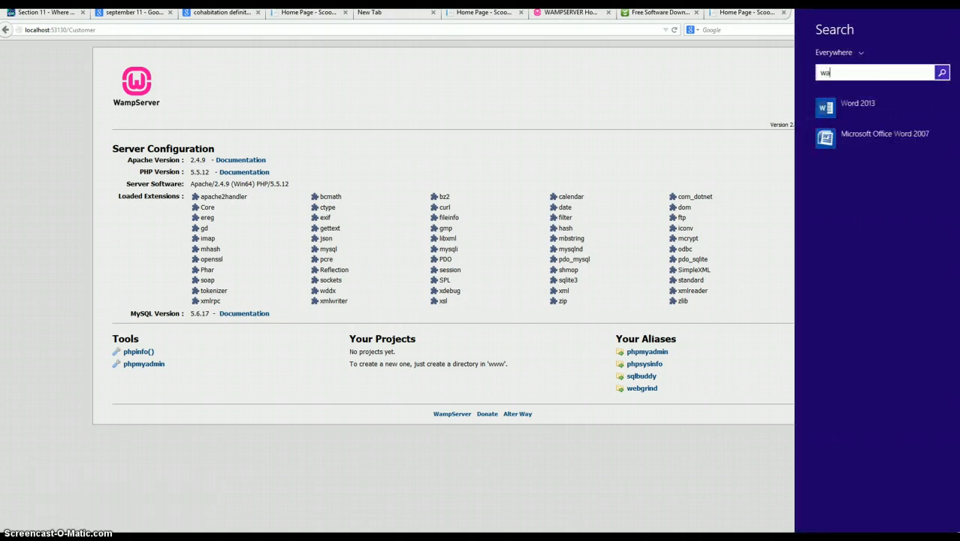
{"action": "type", "text": "mpServer64"}
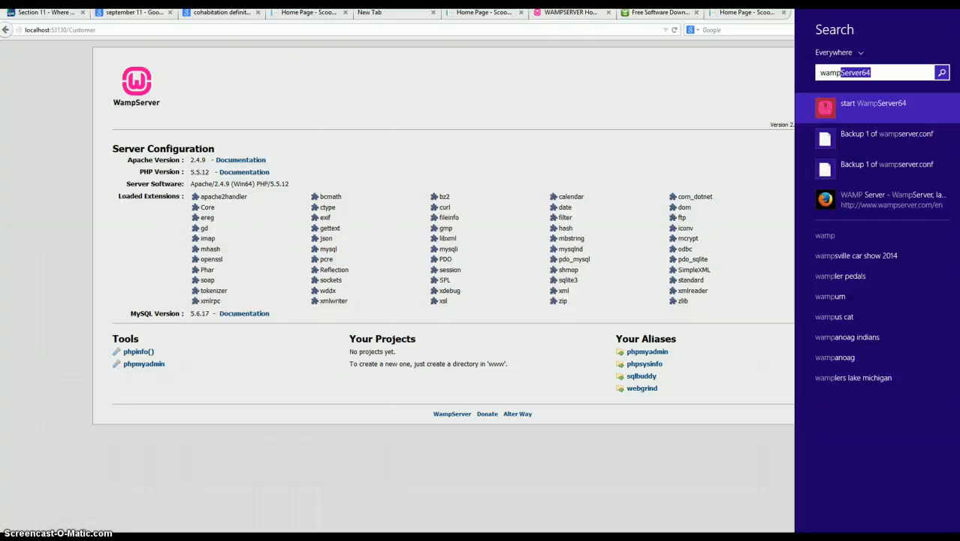
{"action": "left_click", "coordinate": [937, 107]}
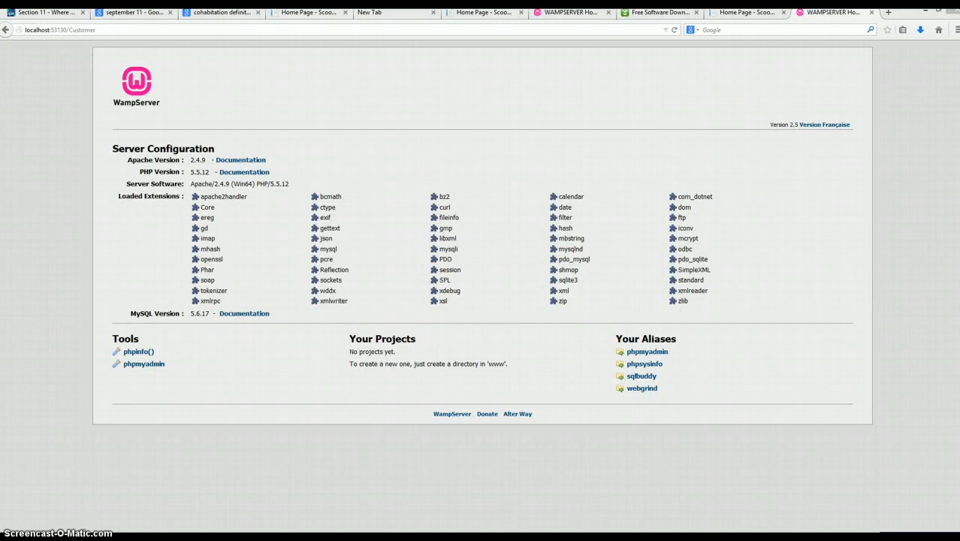
- Close both WAMPSERVER Homepage browser tabs, the Scoops2U home page between them and the new-tab end, and the Download.com tab
{"action": "left_click", "coordinate": [869, 12]}
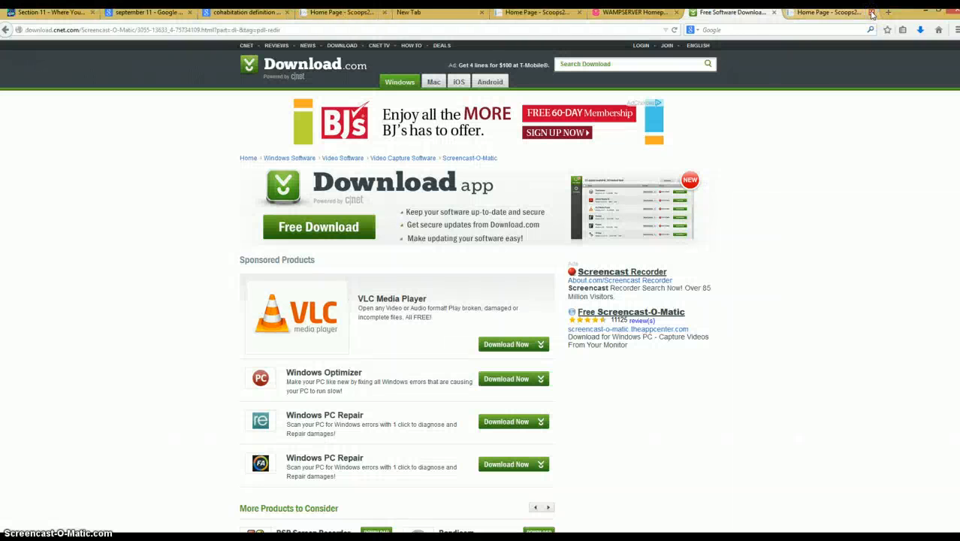
{"action": "left_click", "coordinate": [870, 12]}
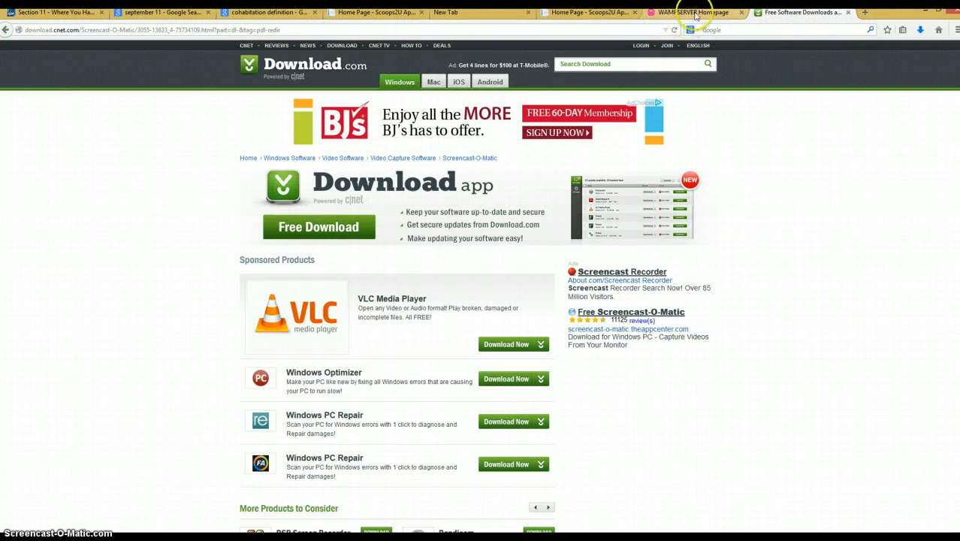
{"action": "left_click", "coordinate": [742, 12]}
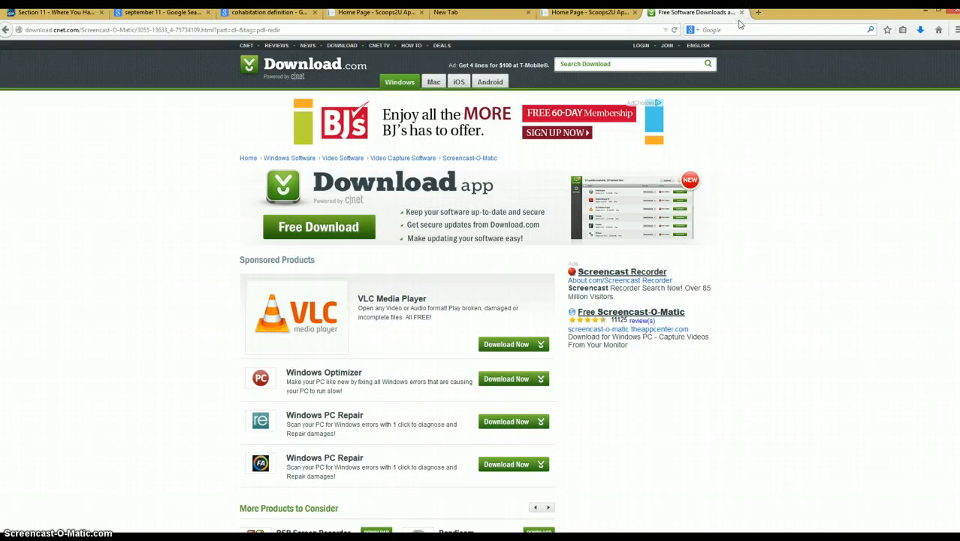
{"action": "left_click", "coordinate": [741, 13]}
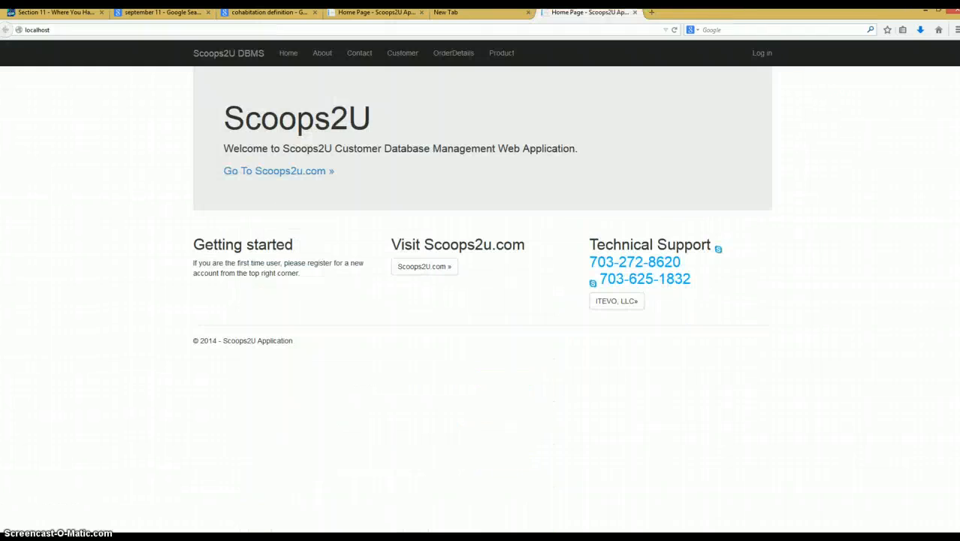
- Close the two remaining Scoops2U home page tabs and the New Tab between them
{"action": "left_click", "coordinate": [635, 13]}
{"action": "left_click", "coordinate": [528, 13]}
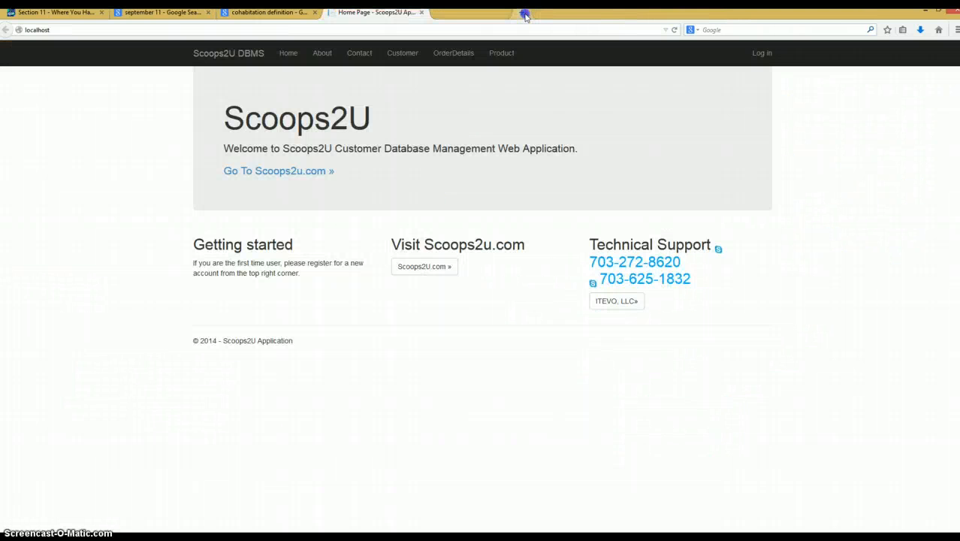
{"action": "left_click", "coordinate": [423, 13]}
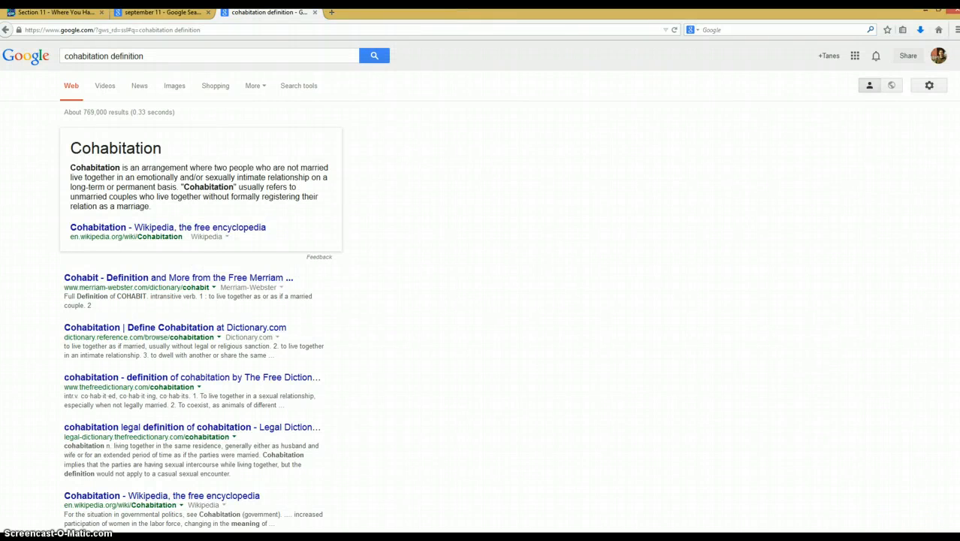
- Open WampServer's localhost page, run the Apache service's Test Port 81 check, and dismiss its console window
{"action": "left_click", "coordinate": [861, 490]}
{"action": "left_click", "coordinate": [918, 408]}
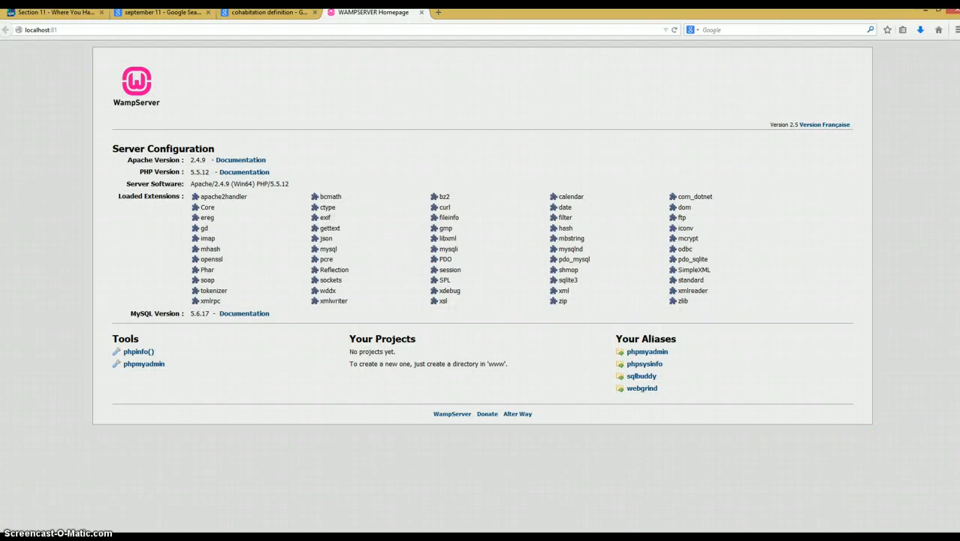
{"action": "left_click", "coordinate": [861, 535]}
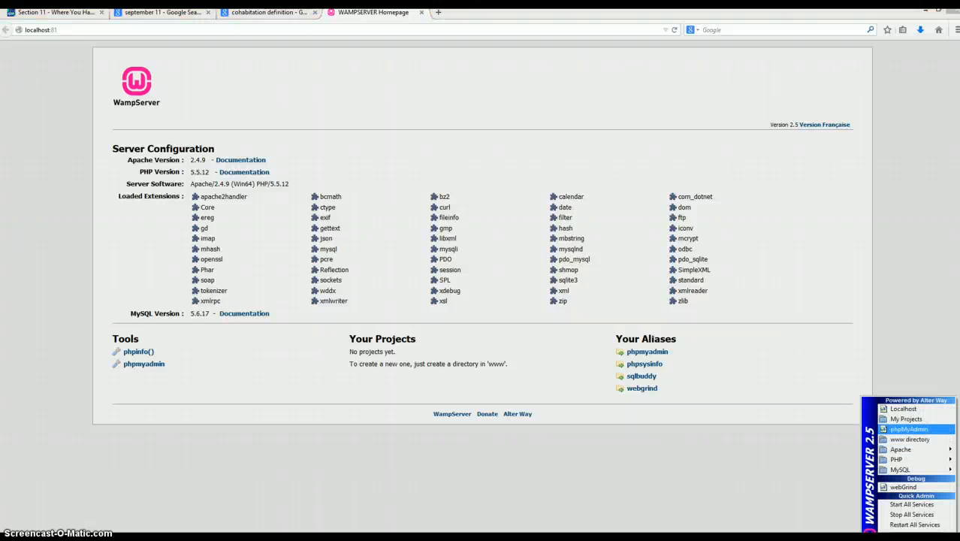
{"action": "mouse_move", "coordinate": [901, 450]}
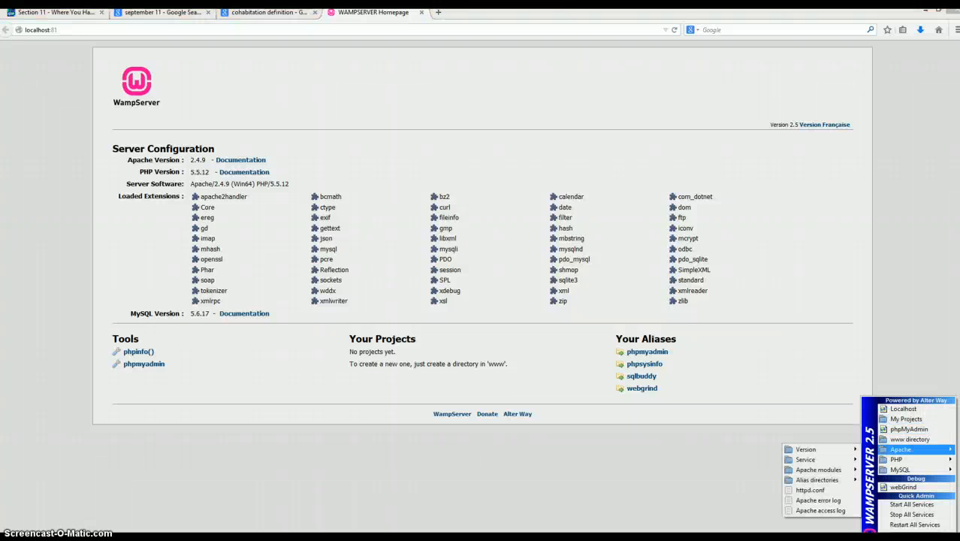
{"action": "mouse_move", "coordinate": [834, 459]}
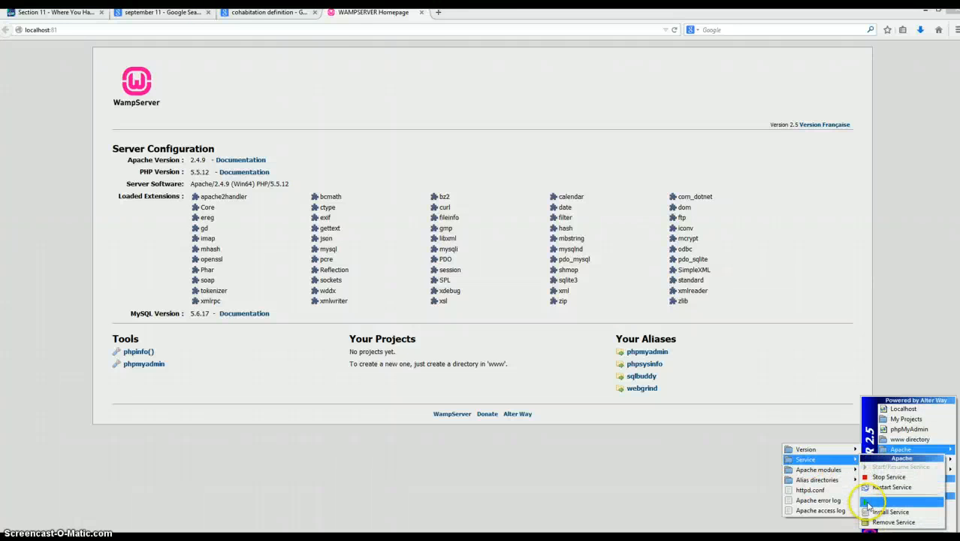
{"action": "left_click", "coordinate": [868, 502]}
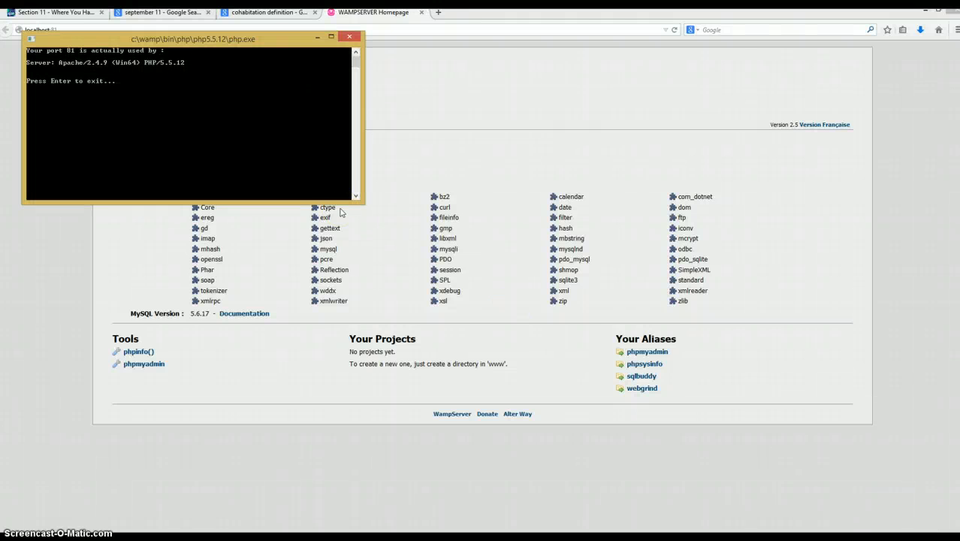
{"action": "key", "text": "Return"}
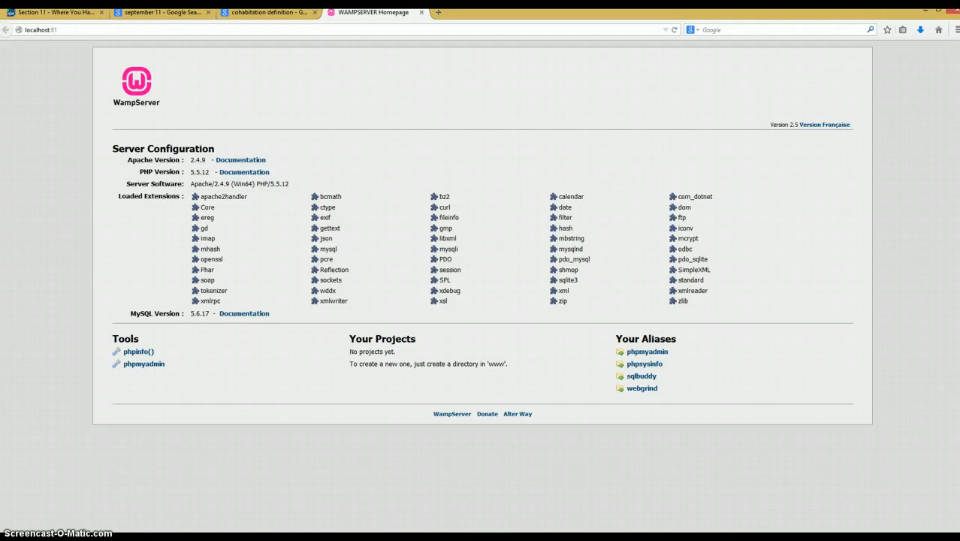
- Switch to Notepad++ and review the testPort81 entry in english.lang
{"action": "key", "text": "alt+Tab"}
{"action": "left_click", "coordinate": [667, 164]}
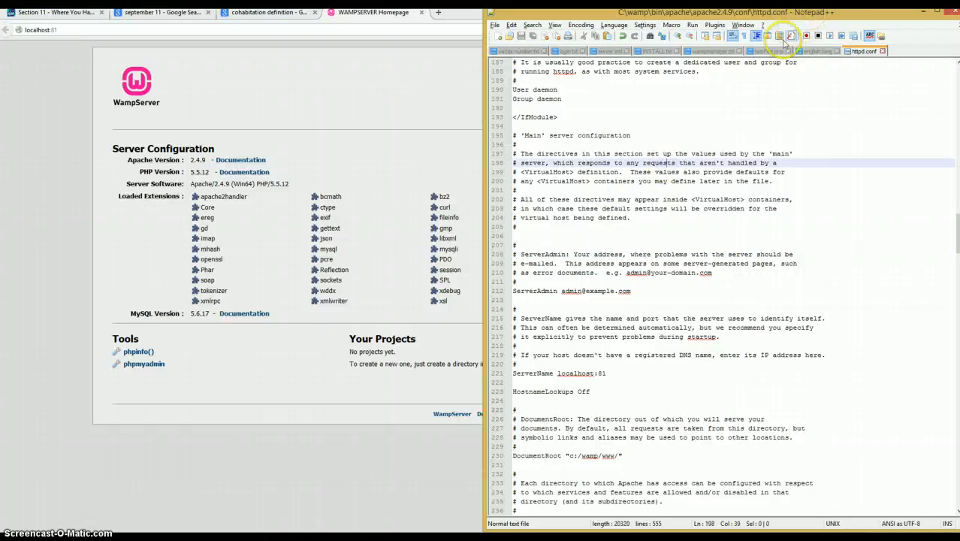
{"action": "left_click", "coordinate": [819, 51]}
{"action": "scroll", "coordinate": [760, 223], "scroll_direction": "down", "scroll_amount": 1}
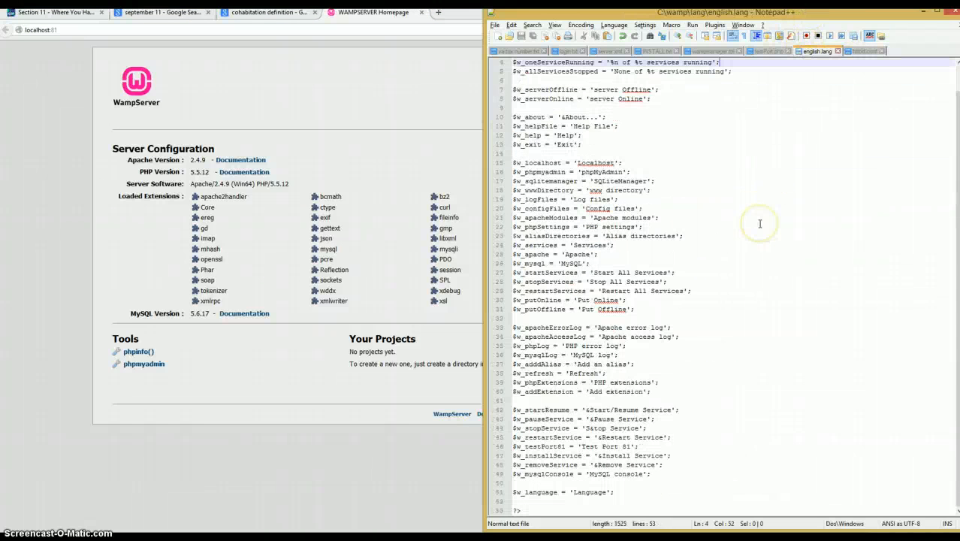
{"action": "left_click", "coordinate": [552, 446]}
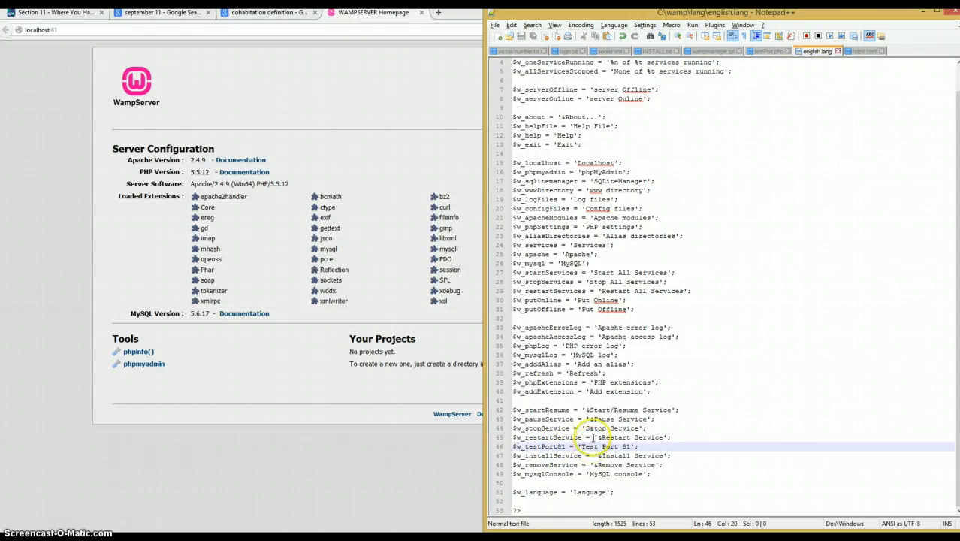
{"action": "scroll", "coordinate": [593, 437], "scroll_direction": "up", "scroll_amount": 1}
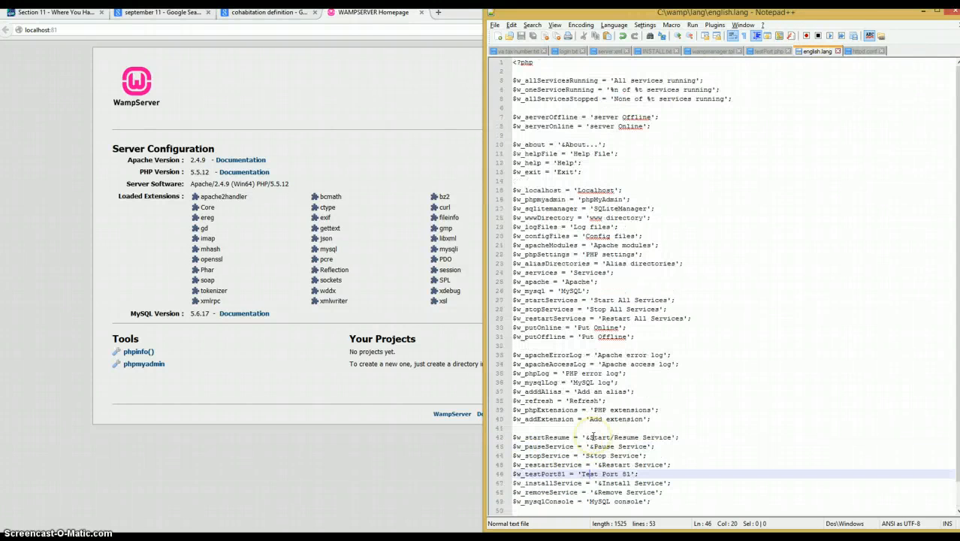
- Close english.lang, httpd.conf, testPort.php and wampmanager.tpl in the editor
{"action": "left_click", "coordinate": [838, 51]}
{"action": "left_click", "coordinate": [834, 51]}
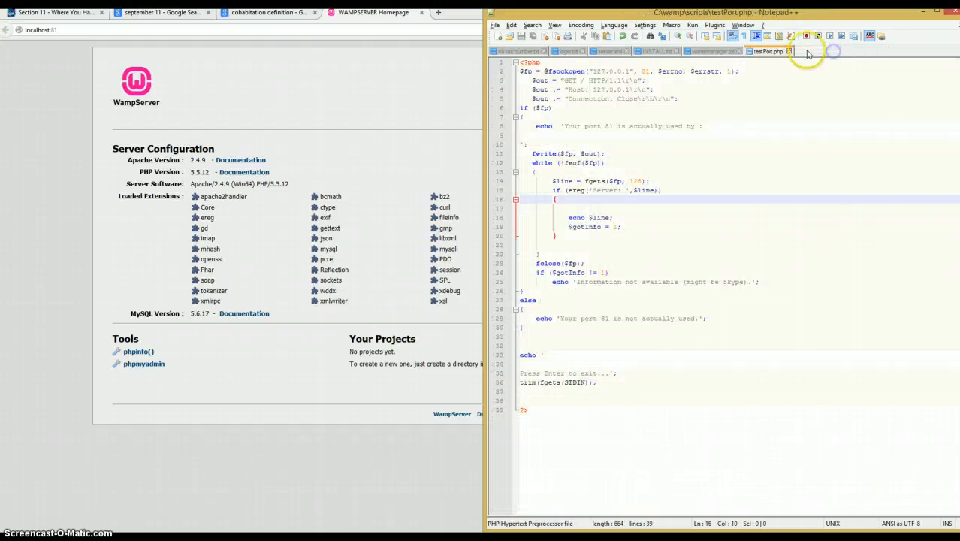
{"action": "left_click", "coordinate": [787, 52]}
{"action": "left_click", "coordinate": [821, 152]}
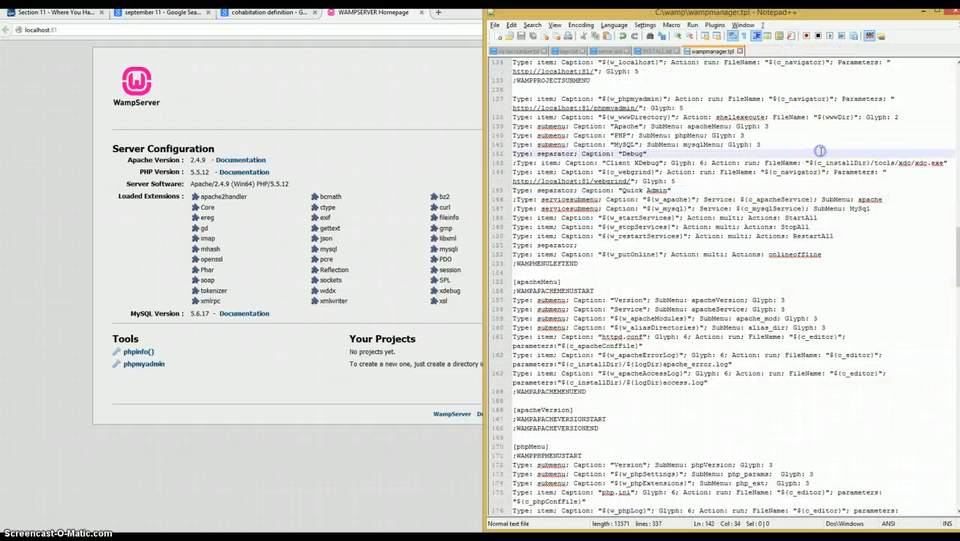
{"action": "left_click", "coordinate": [740, 51]}
- Exit the running WampServer
{"action": "left_click", "coordinate": [875, 535]}
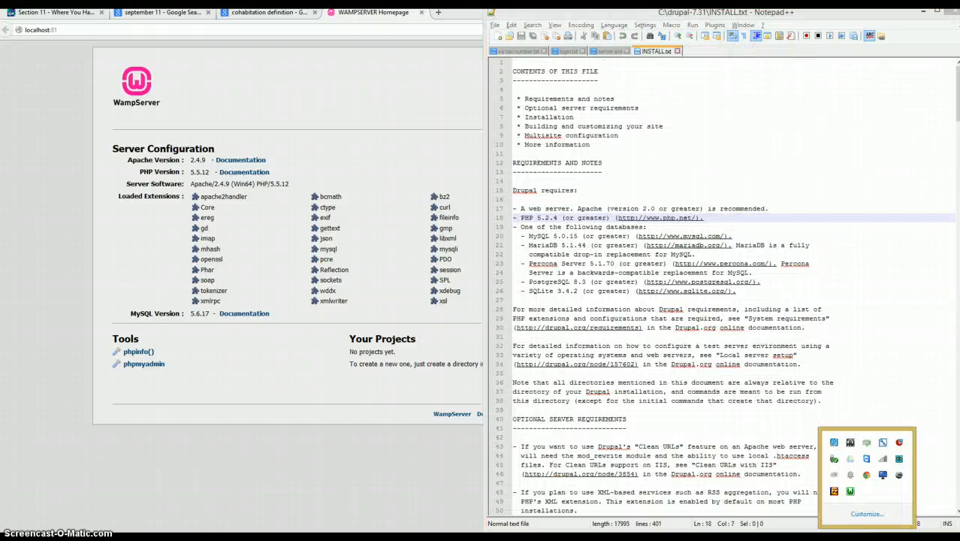
{"action": "right_click", "coordinate": [851, 492]}
{"action": "left_click", "coordinate": [871, 481]}
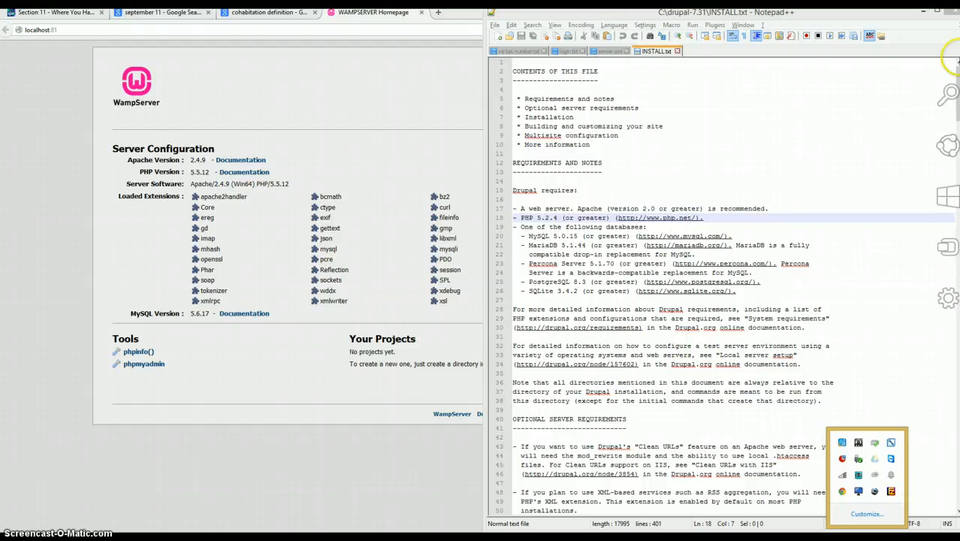
- Search Windows for sky and launch Skype
{"action": "left_click", "coordinate": [383, 524]}
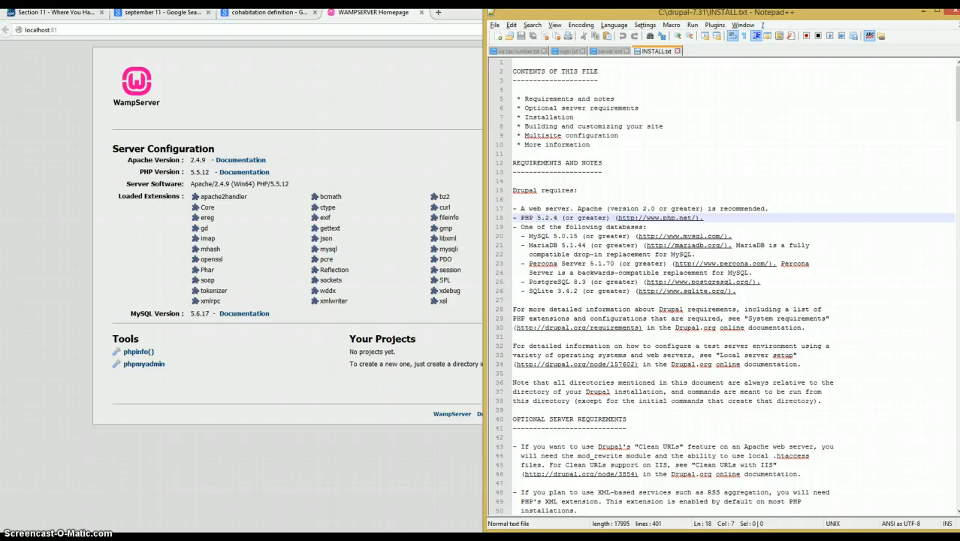
{"action": "key", "text": "super"}
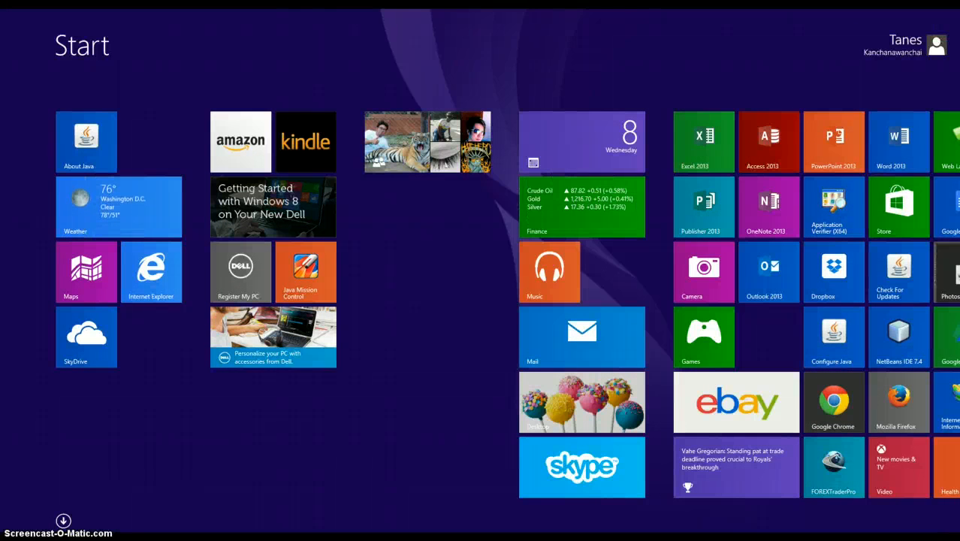
{"action": "mouse_move", "coordinate": [953, 75]}
{"action": "type", "text": "skype"}
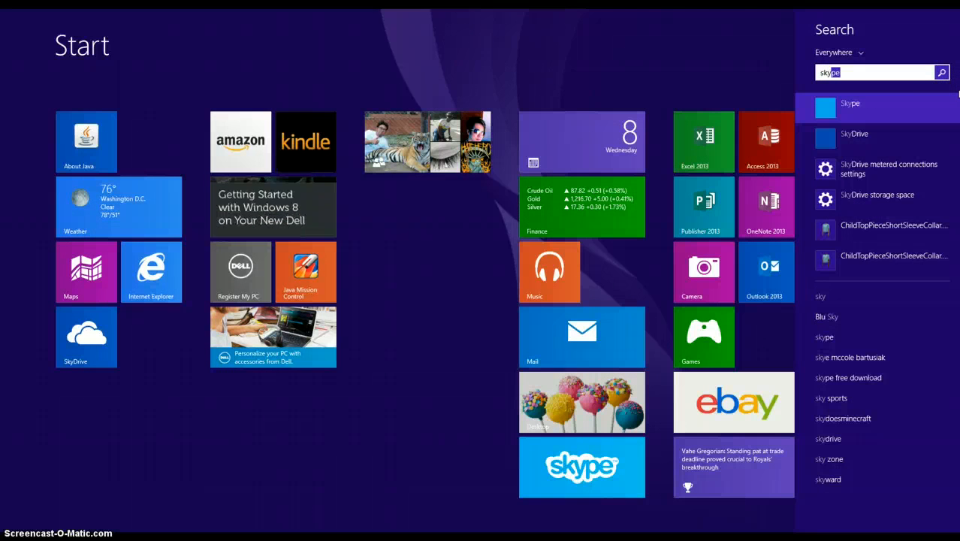
{"action": "left_click", "coordinate": [921, 103]}
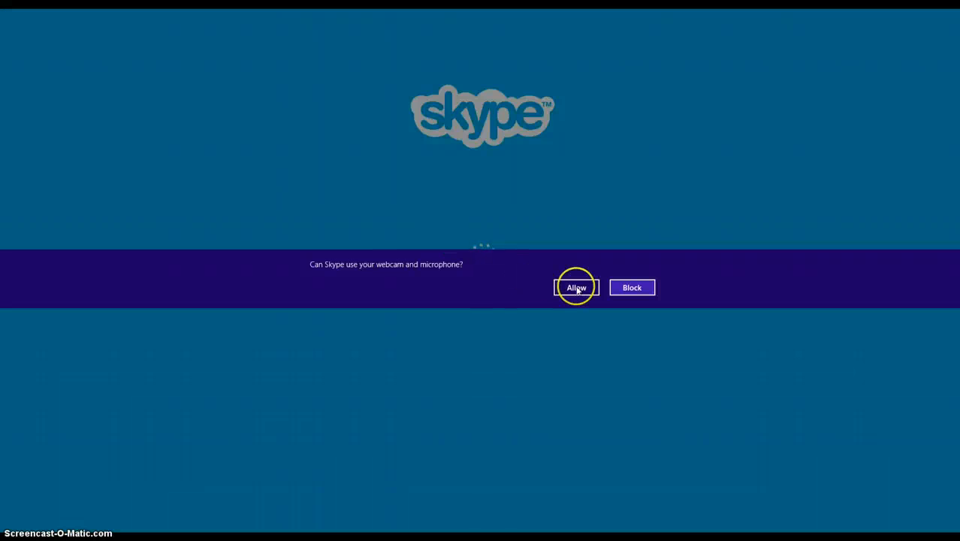
- Try again to sign in to the full-screen Skype app
{"action": "left_click", "coordinate": [577, 289]}
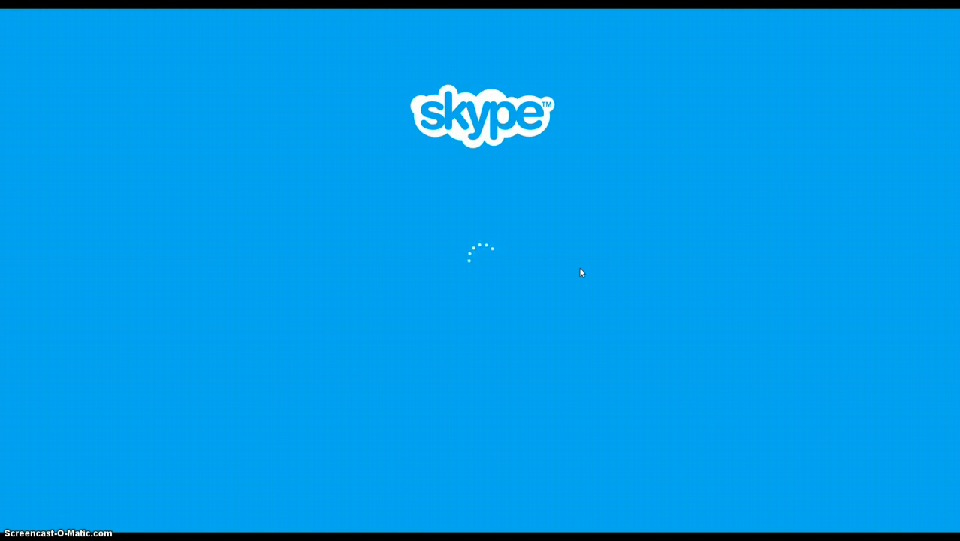
{"action": "left_click", "coordinate": [583, 286]}
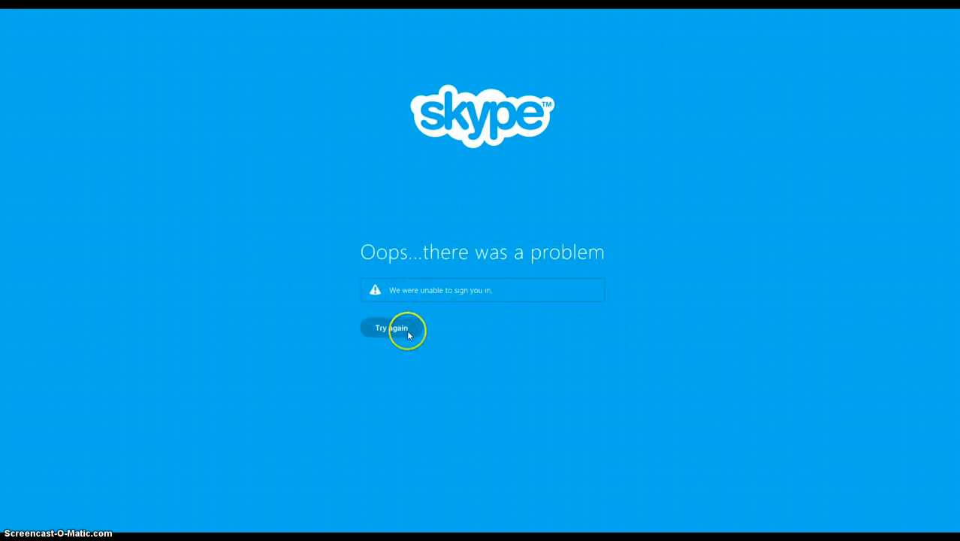
{"action": "left_click", "coordinate": [408, 334]}
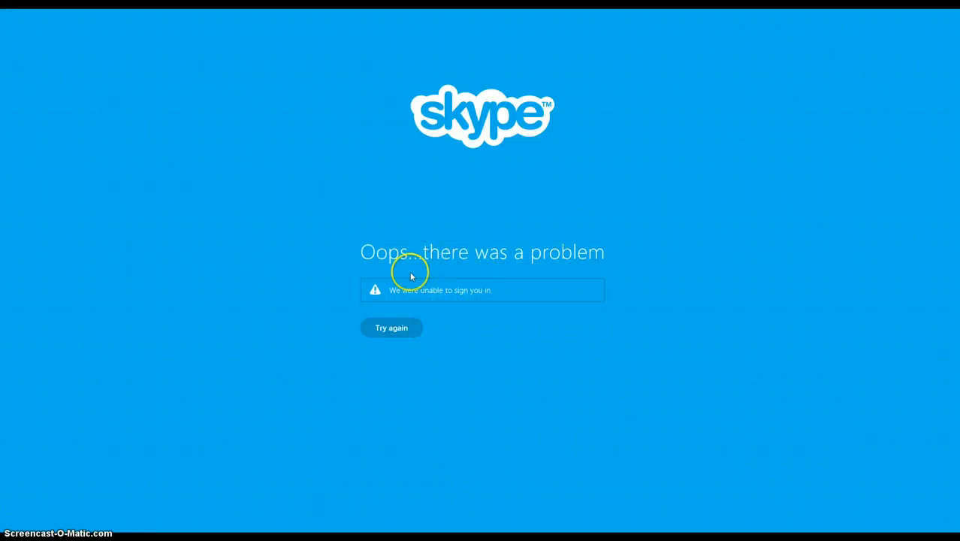
{"action": "left_click", "coordinate": [390, 329]}
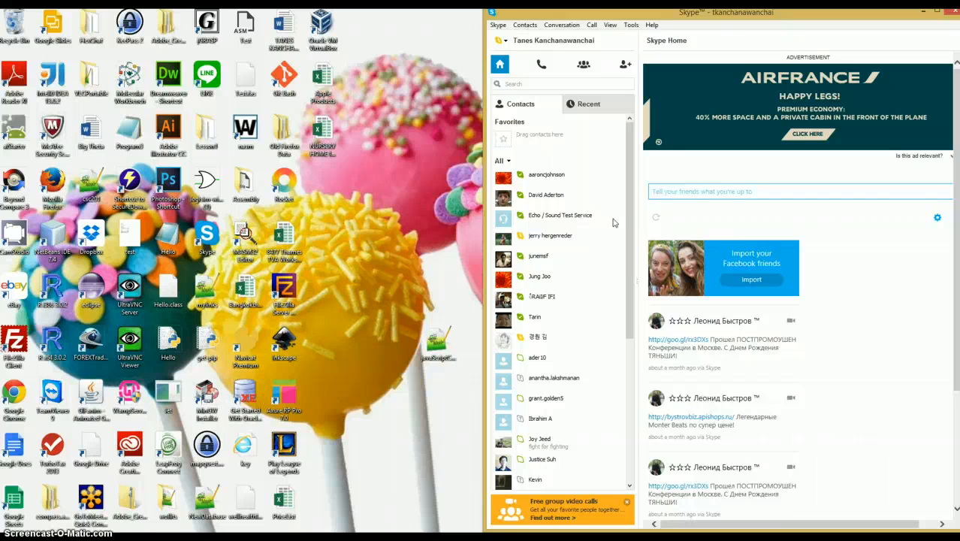
- Disable the use of ports 80 and 443 for additional incoming connections in Skype's connection options, save, and acknowledge the notice
{"action": "left_click", "coordinate": [631, 25]}
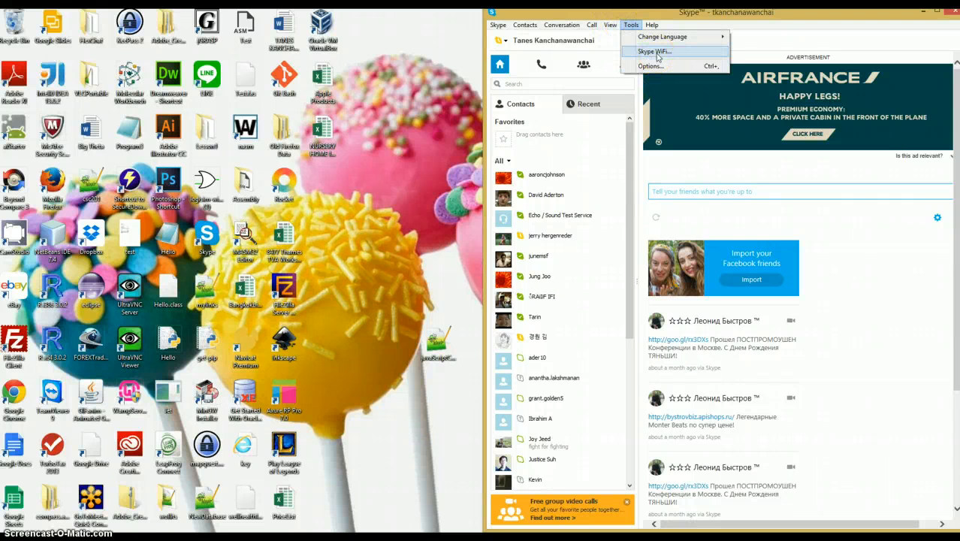
{"action": "left_click", "coordinate": [660, 83]}
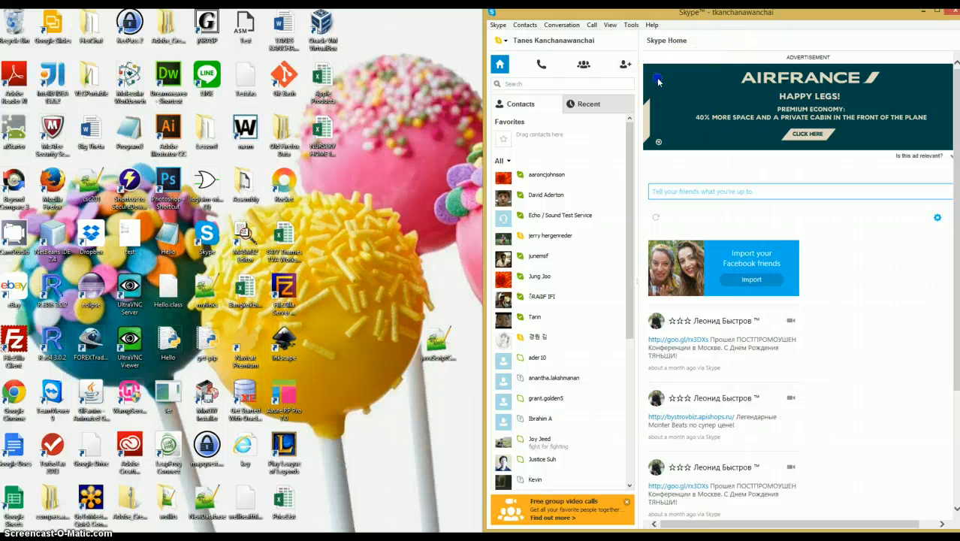
{"action": "left_click", "coordinate": [631, 24]}
{"action": "left_click", "coordinate": [651, 66]}
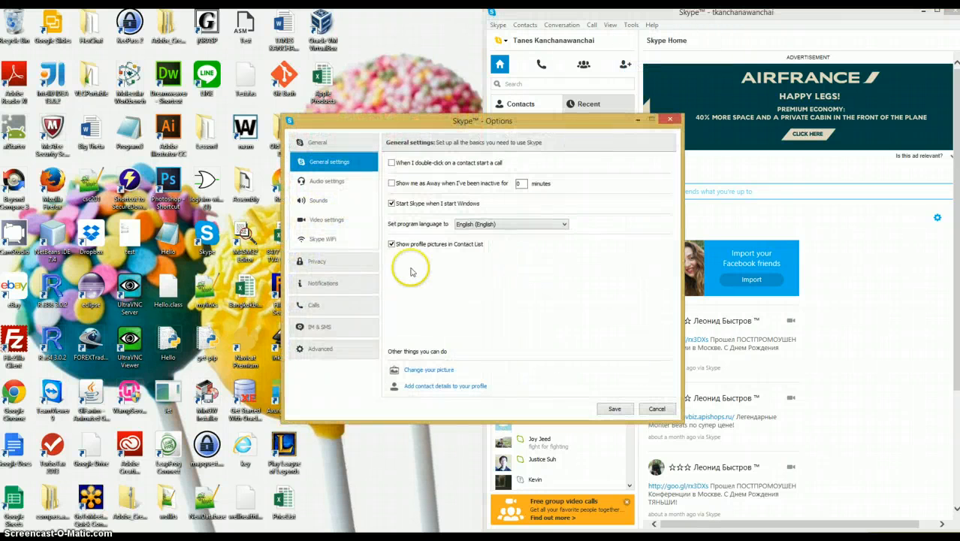
{"action": "left_click", "coordinate": [339, 348]}
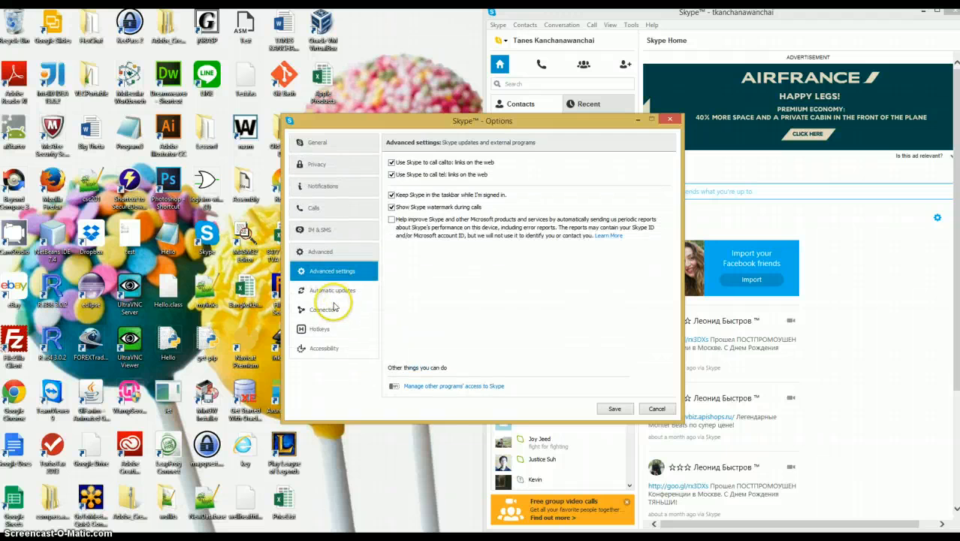
{"action": "left_click", "coordinate": [331, 310]}
{"action": "left_click", "coordinate": [391, 176]}
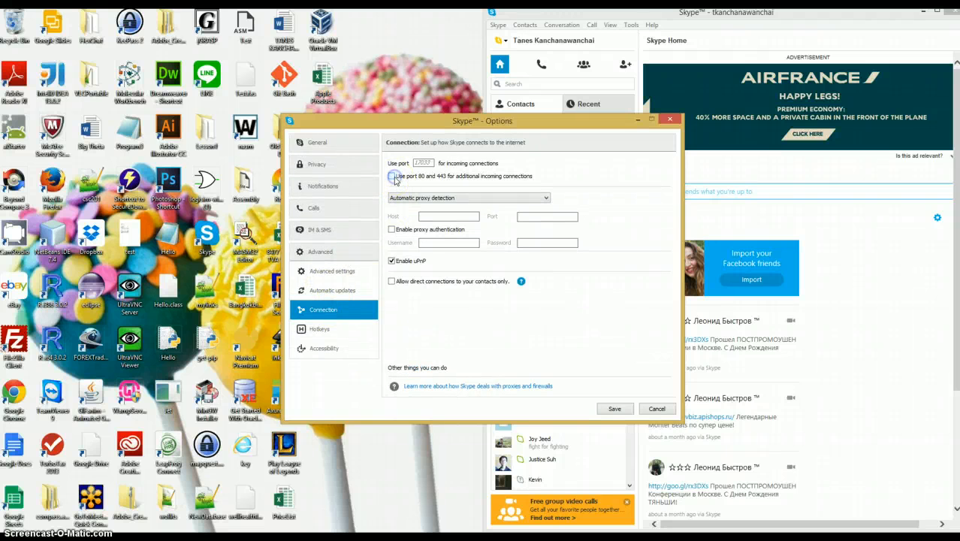
{"action": "left_click", "coordinate": [617, 409]}
{"action": "left_click", "coordinate": [616, 409]}
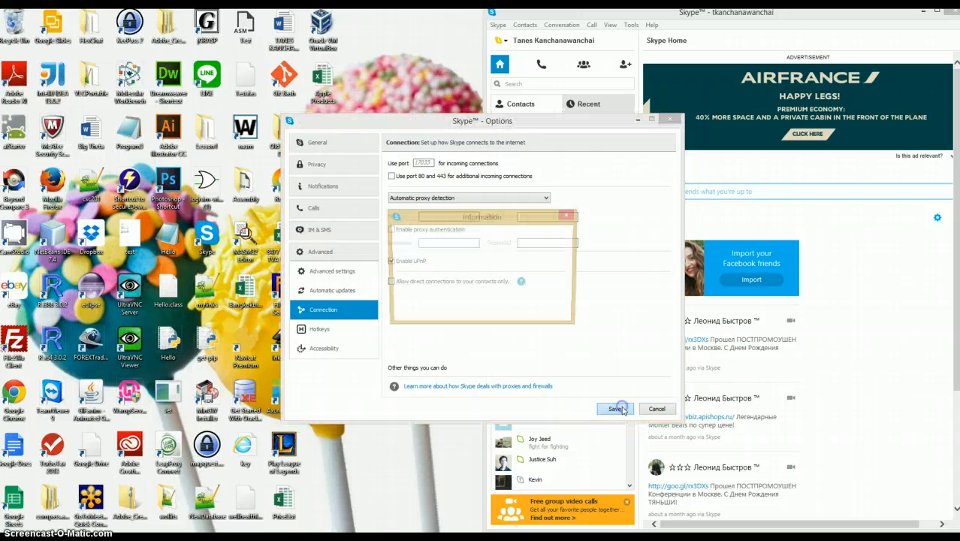
{"action": "left_click", "coordinate": [548, 314]}
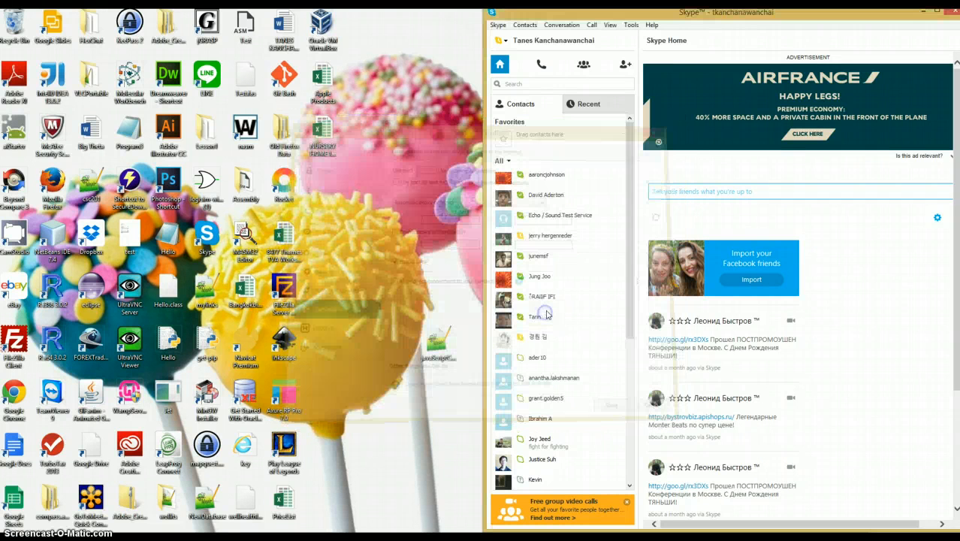
- Quit Skype completely and confirm the quit
{"action": "left_click", "coordinate": [497, 25]}
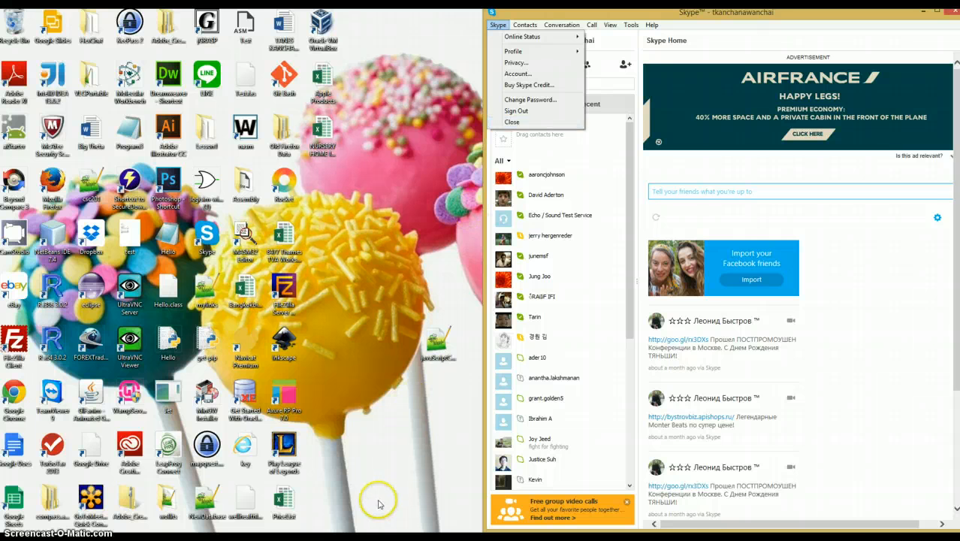
{"action": "right_click", "coordinate": [610, 535]}
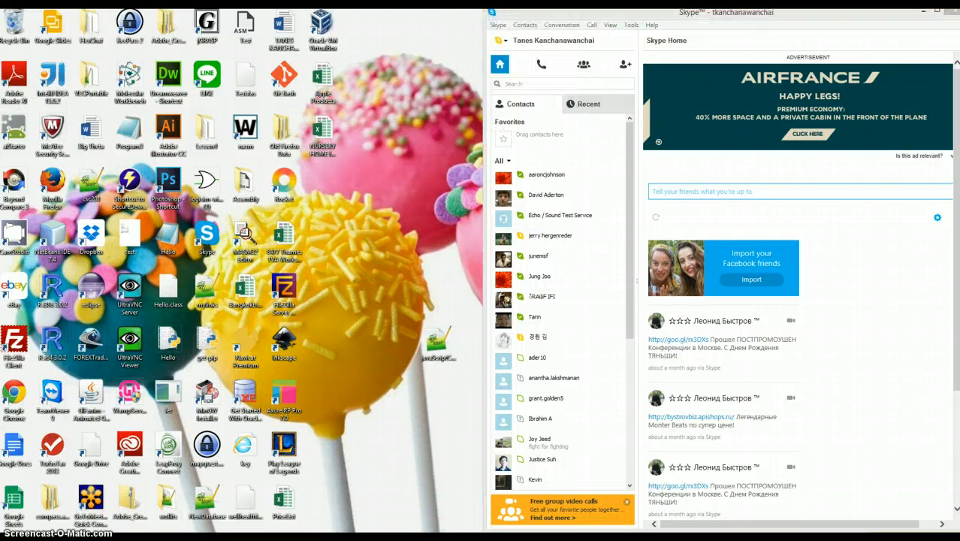
{"action": "left_click", "coordinate": [601, 471]}
{"action": "left_click", "coordinate": [507, 313]}
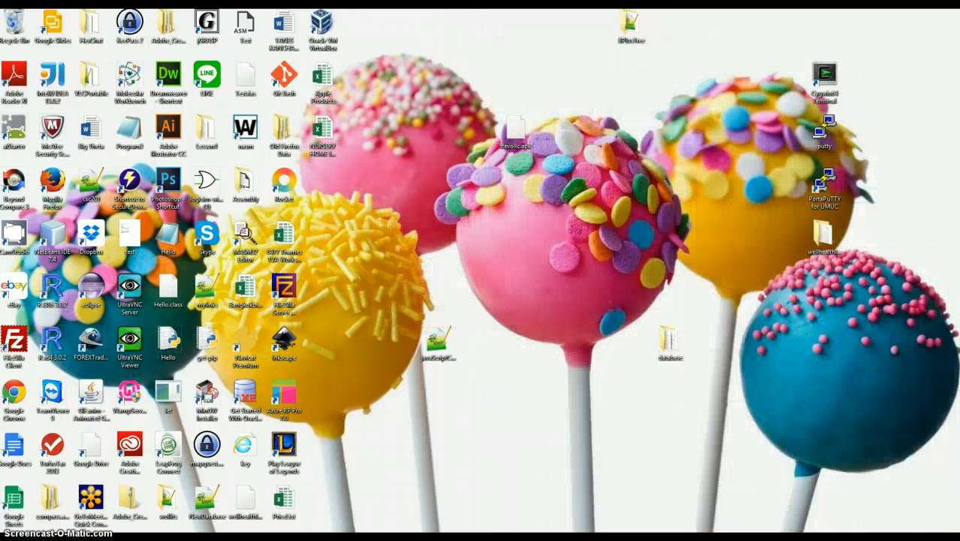
- Exit WampServer again from the desktop
{"action": "left_click", "coordinate": [866, 539]}
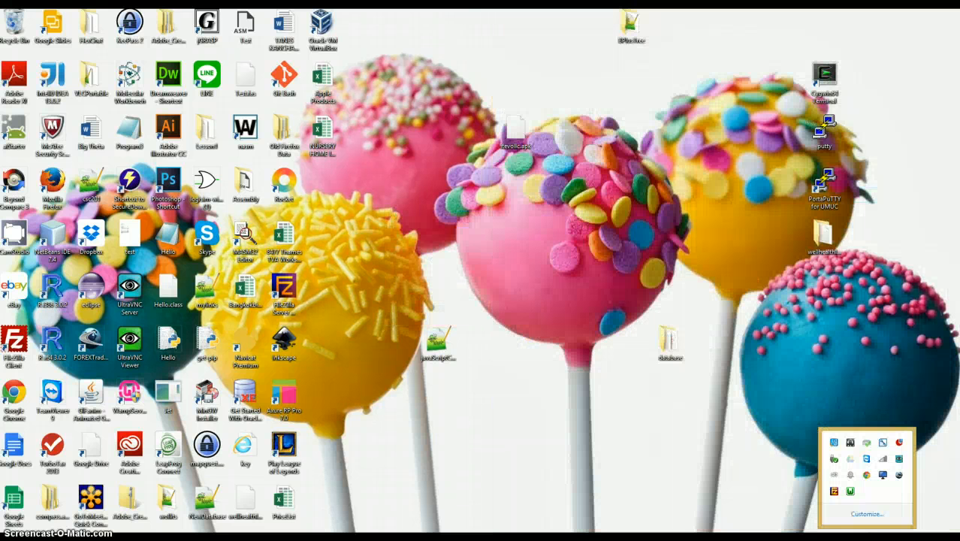
{"action": "right_click", "coordinate": [835, 493]}
{"action": "left_click", "coordinate": [857, 486]}
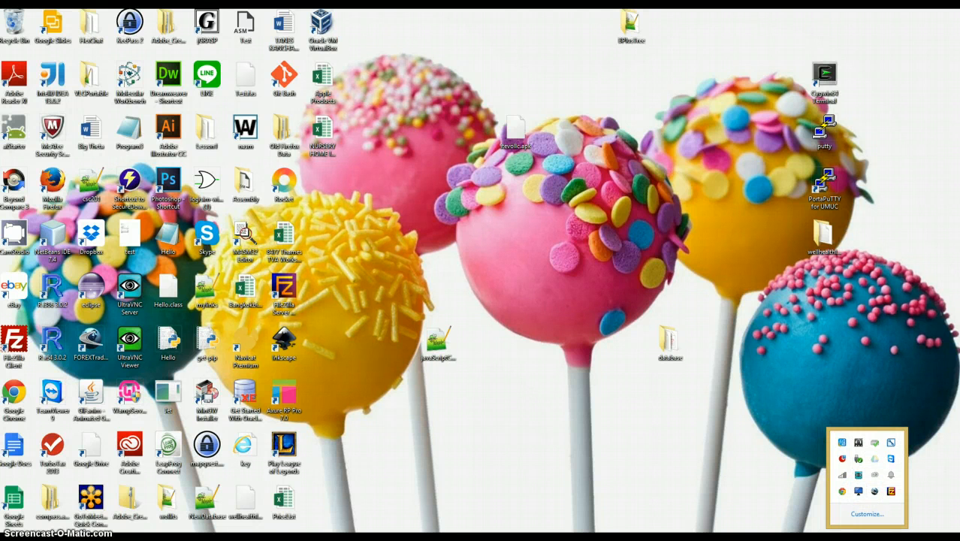
{"action": "left_click", "coordinate": [952, 114]}
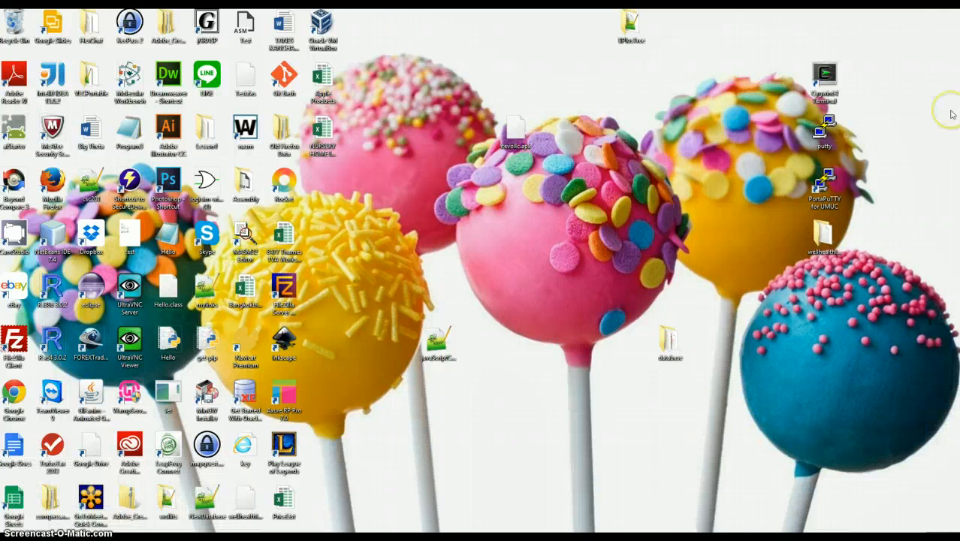